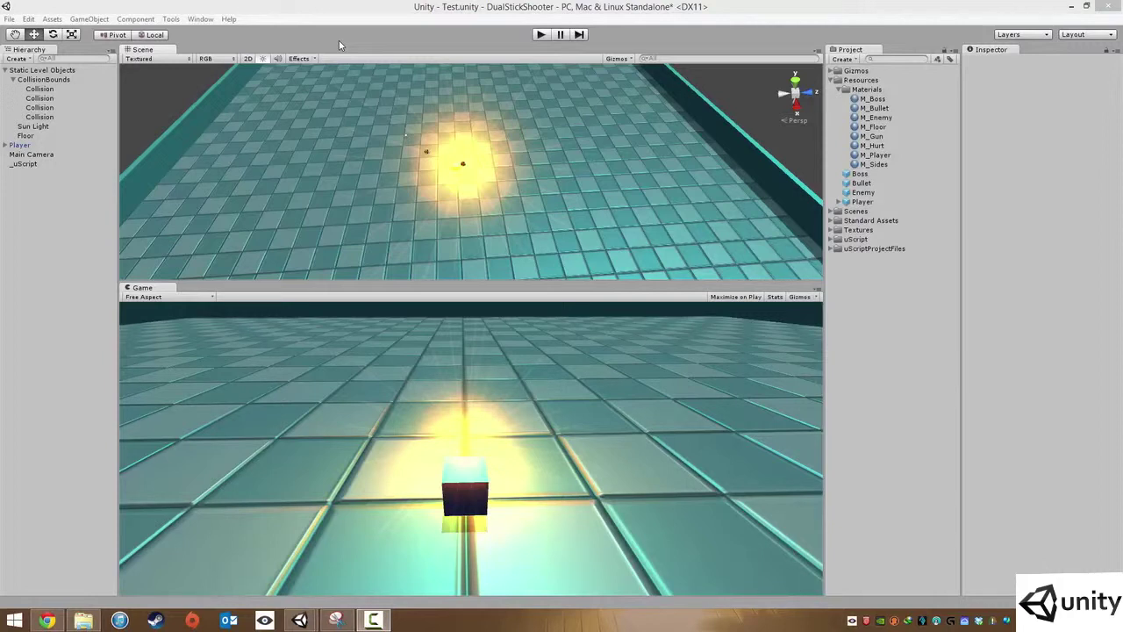
Step: Collapse the Resources folder and the Static Level Objects group to tidy the project and hierarchy lists
left_click(838, 80)
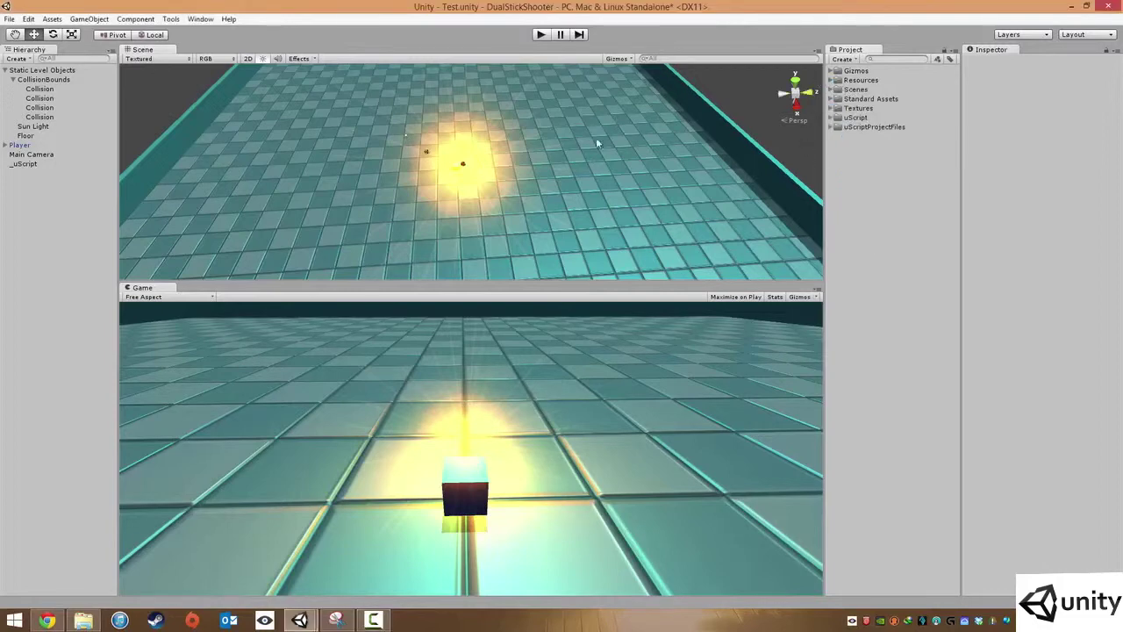
scroll(597, 143, "up", 8)
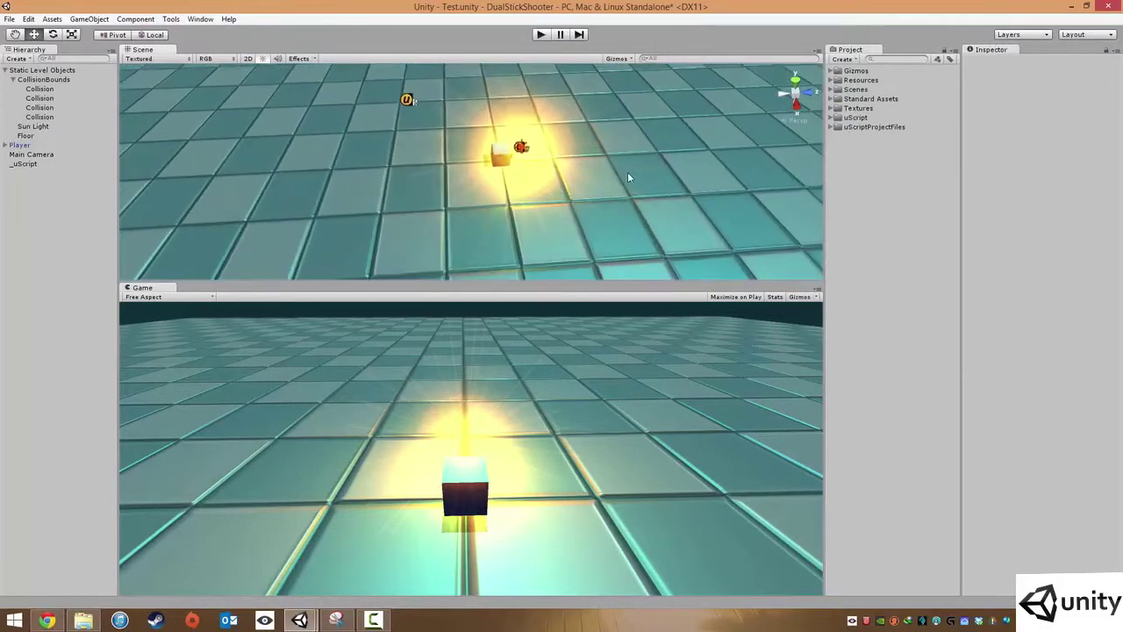
scroll(628, 173, "up", 3)
middle_click_drag(627, 174, 476, 178)
scroll(544, 172, "up", 4)
left_click(629, 170)
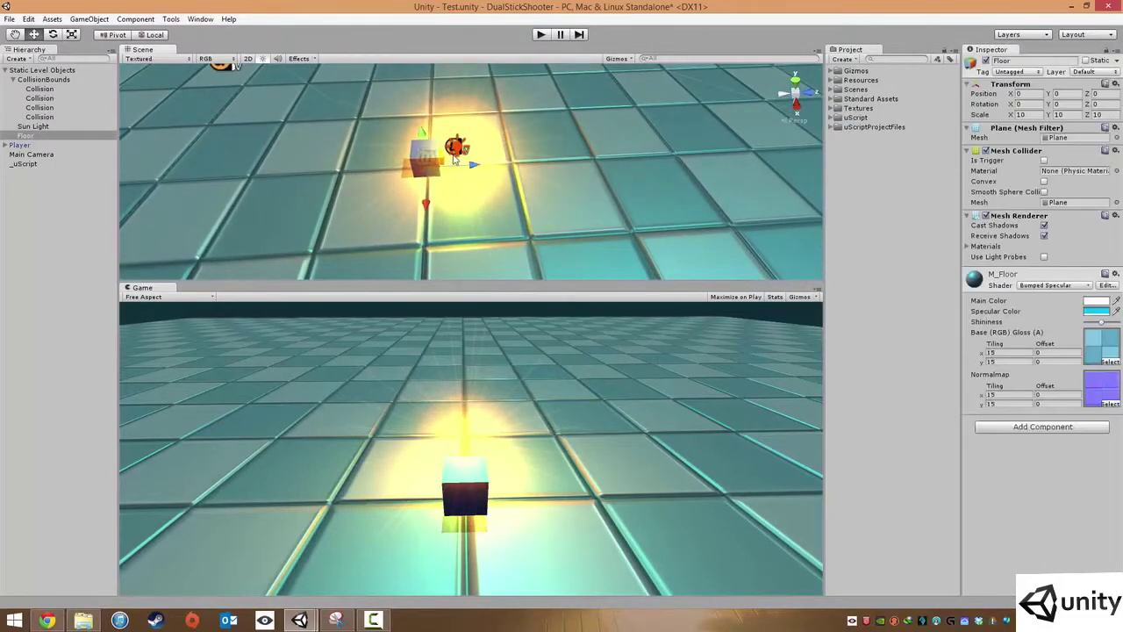
left_click(455, 158)
scroll(492, 184, "up", 10)
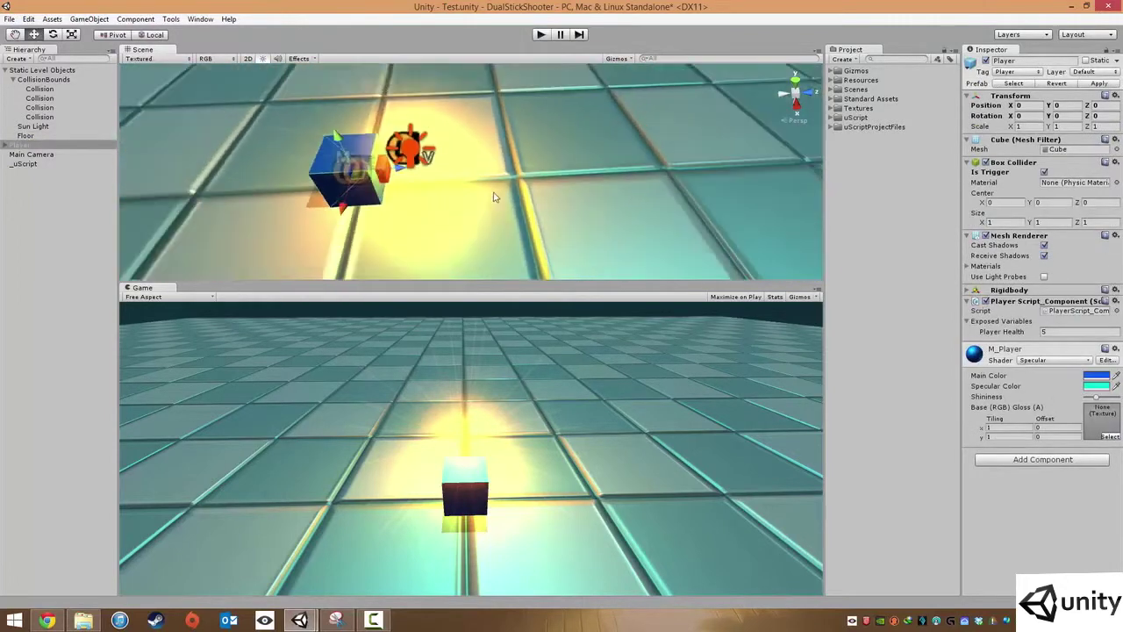
left_click(55, 214)
left_click(5, 71)
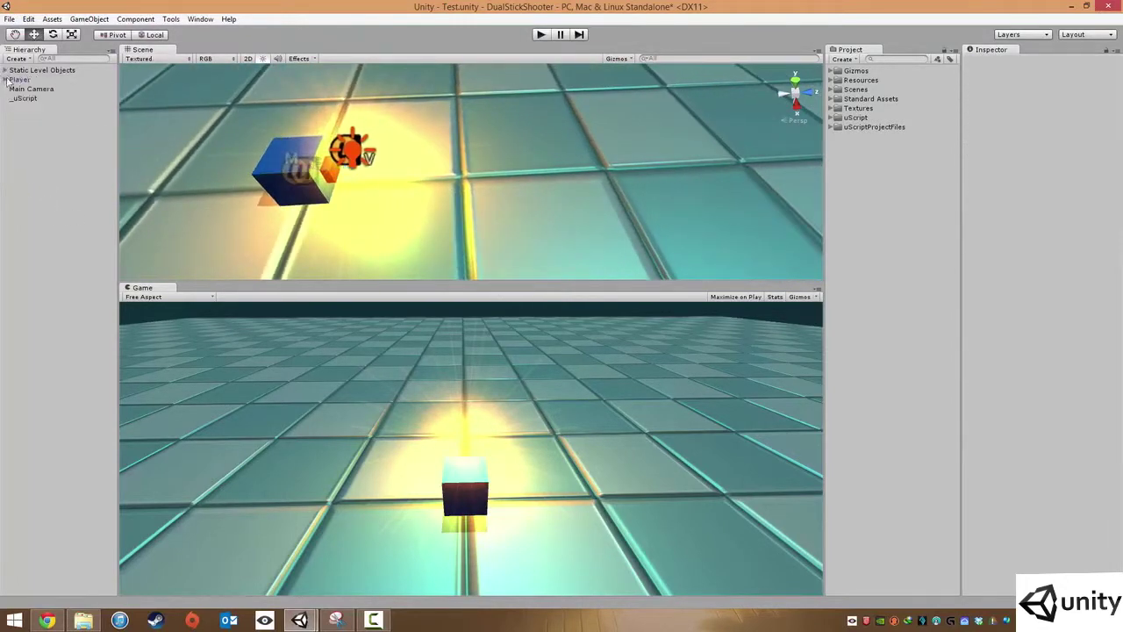
Step: Create a cube and move it along the Z axis away from the player to about Z 6.26
left_click(88, 18)
mouse_move(111, 60)
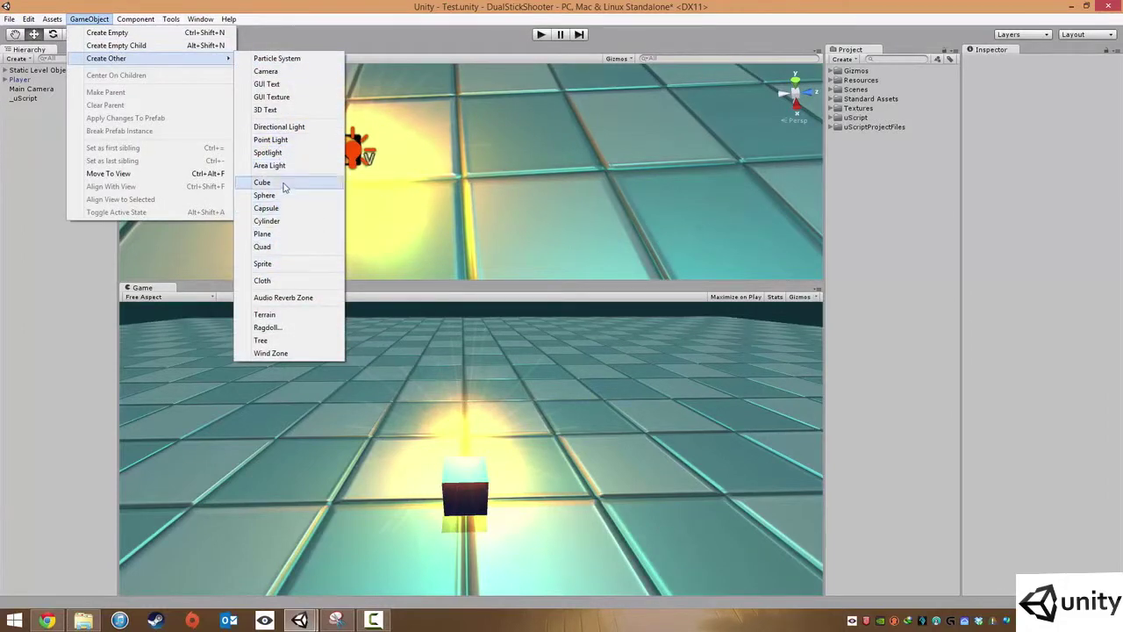
left_click(283, 185)
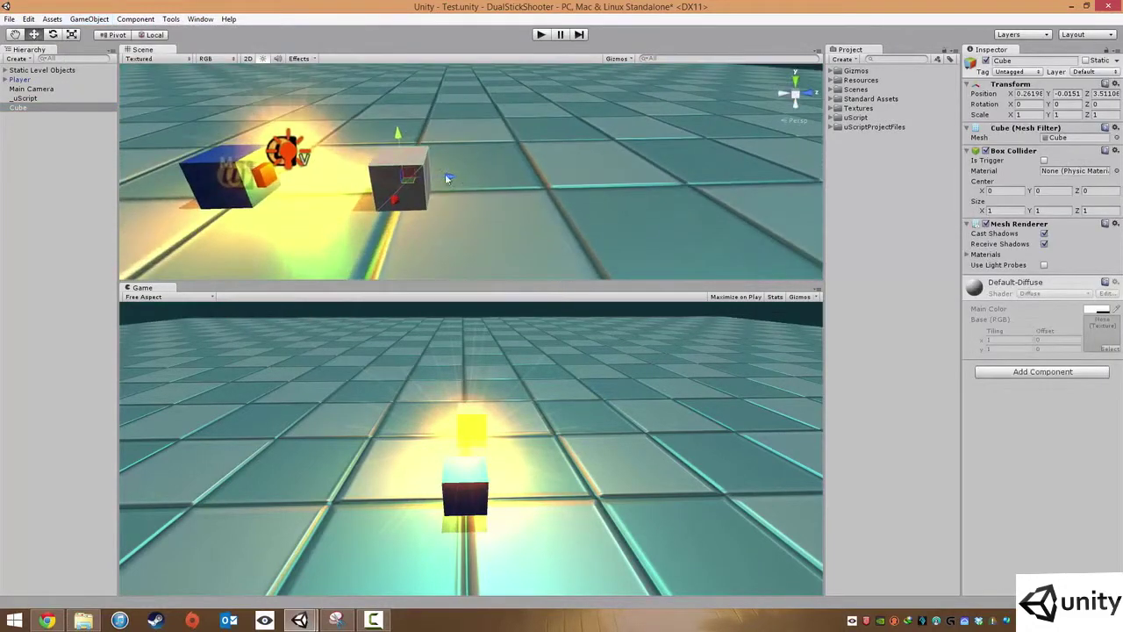
left_click_drag(447, 178, 580, 179)
middle_click_drag(635, 183, 654, 165)
Step: Set the new cube's scale to 0.5 on the X, Y and Z axes
key("e")
key("r")
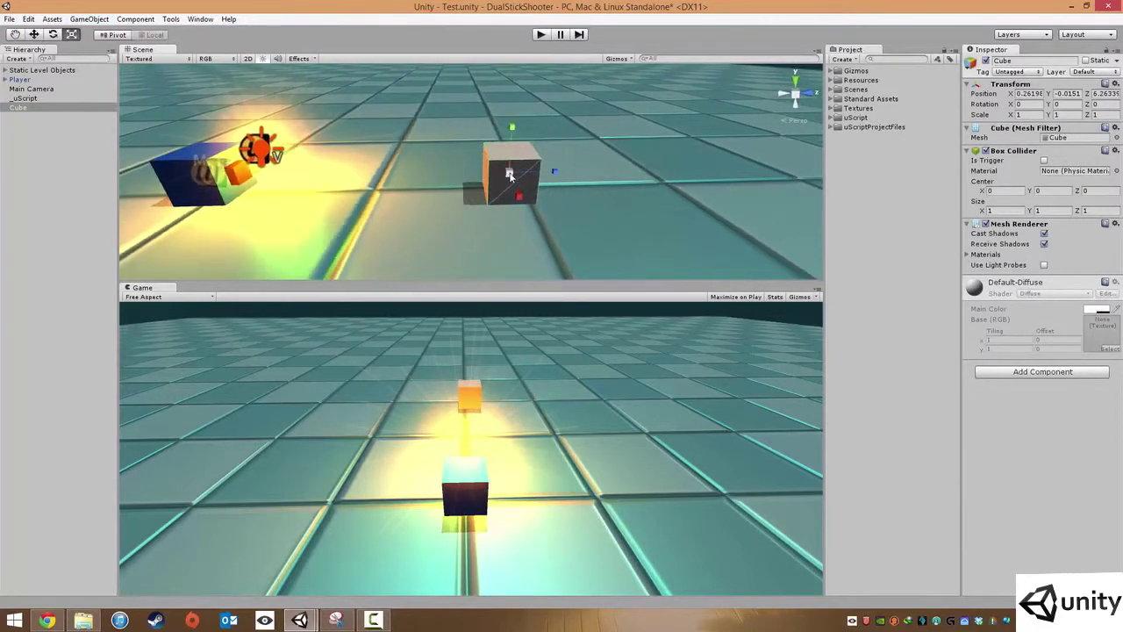
left_click(1025, 116)
type("0.5")
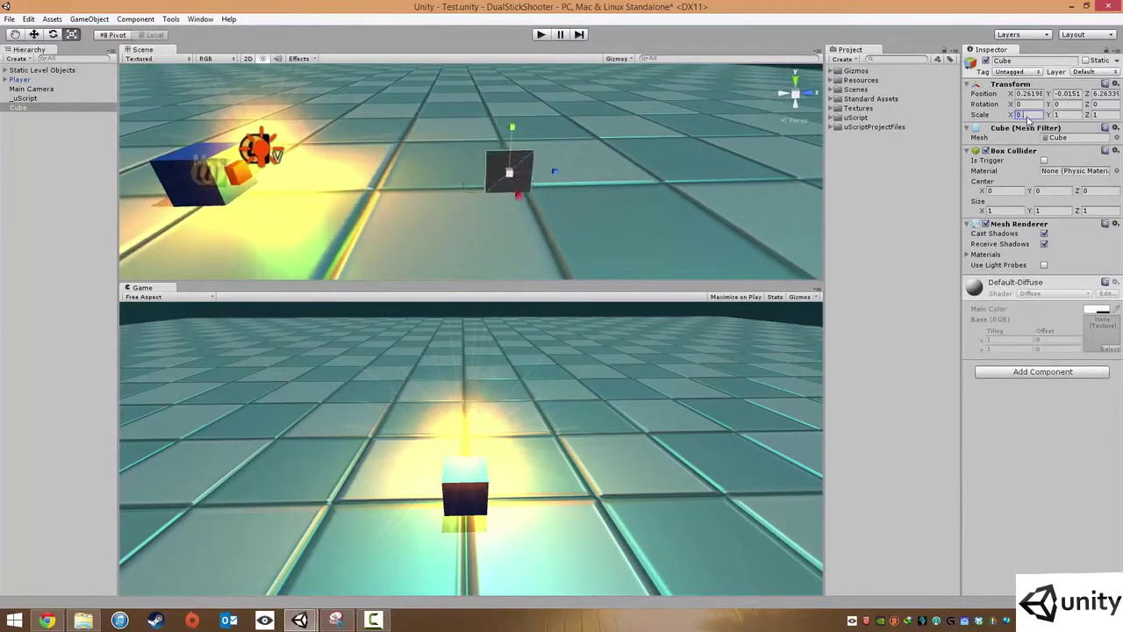
key("Tab")
type("0.5")
key("Tab")
type("0.5")
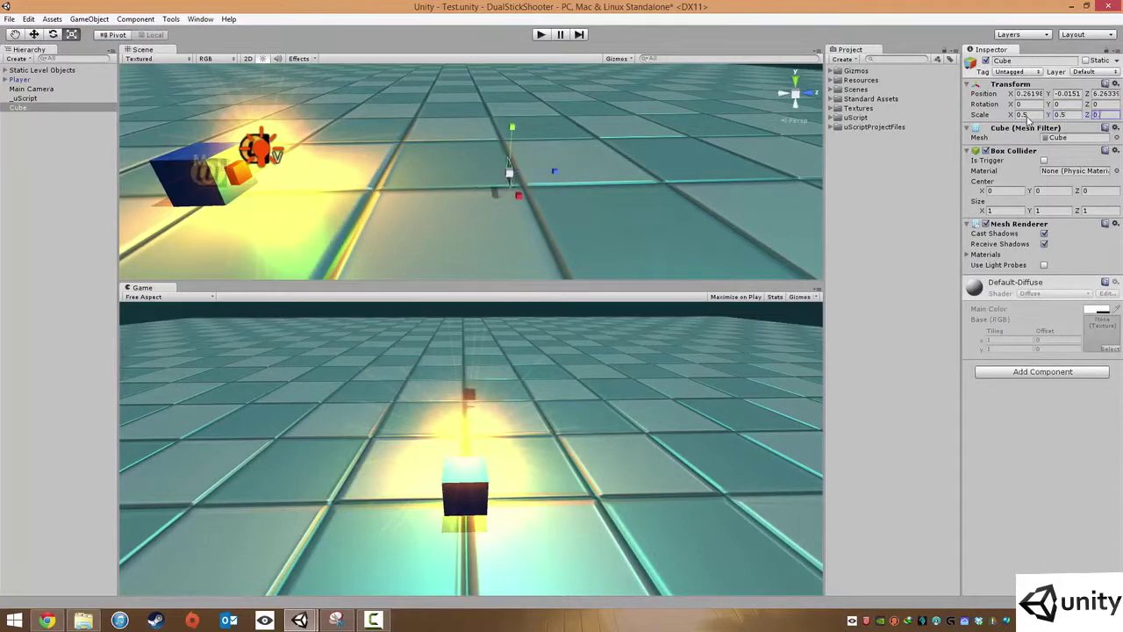
Step: Set the cube's Y position to -0.25 so that it rests on the floor, after trying 0, -0.5 and -0.75
left_click_drag(615, 188, 647, 158, "alt")
left_click(1071, 94)
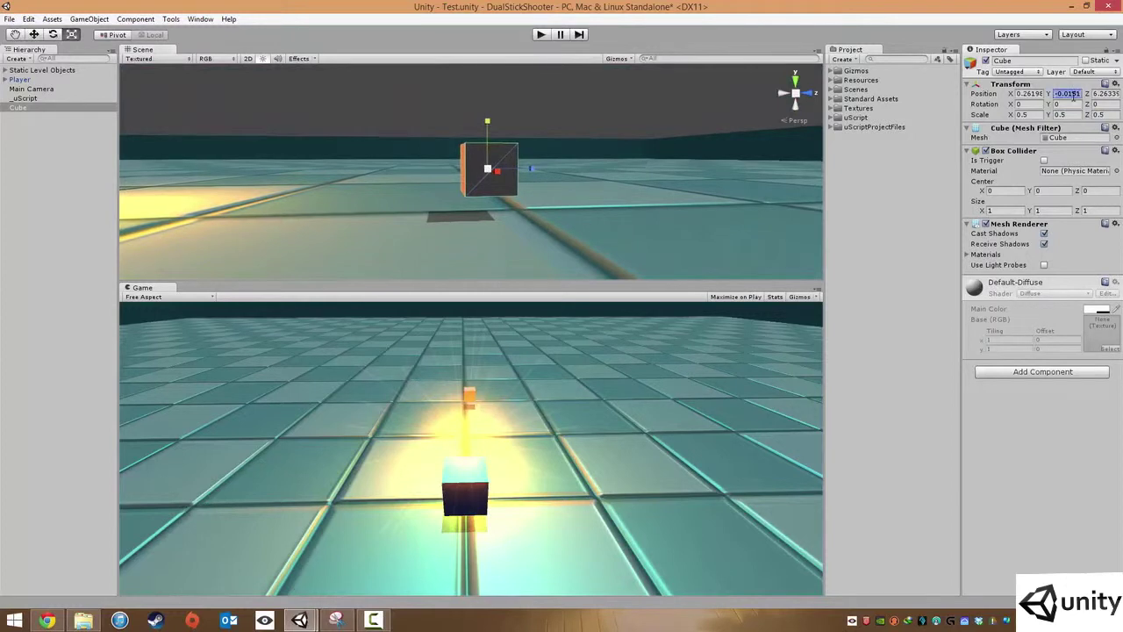
type("0")
key("Return")
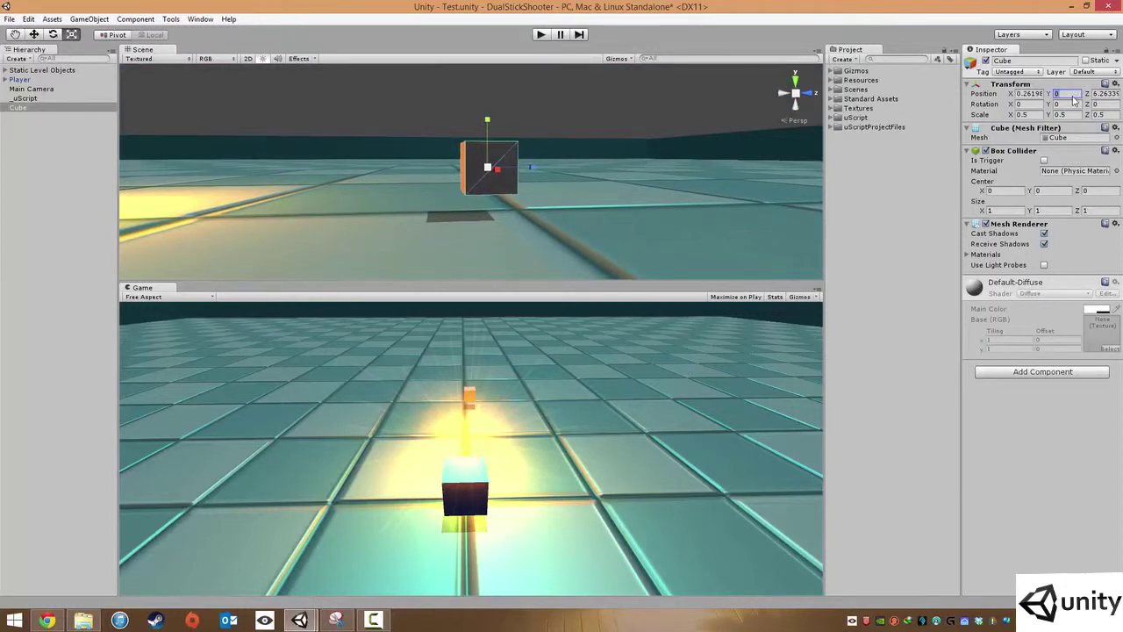
type("-0.5")
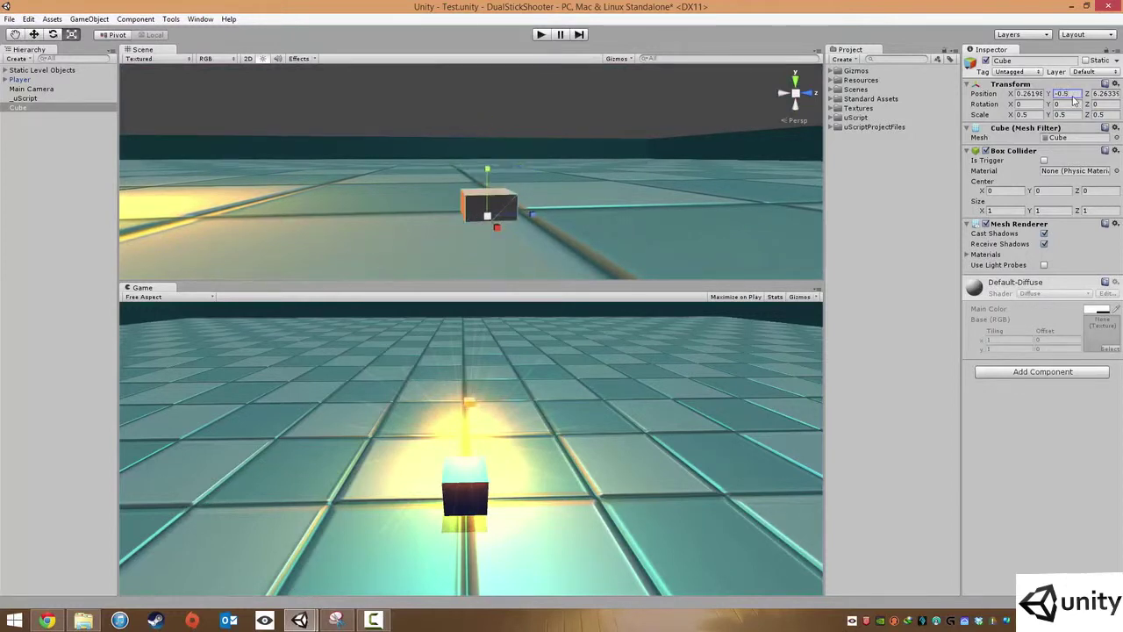
key("Return")
type("-0.75")
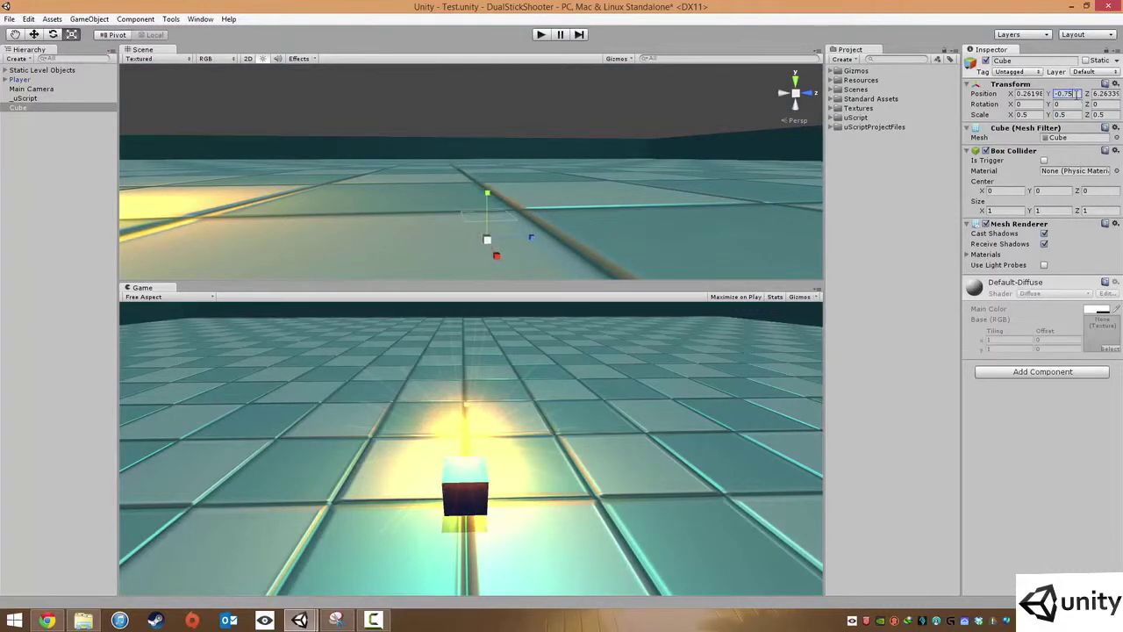
type("-0.25")
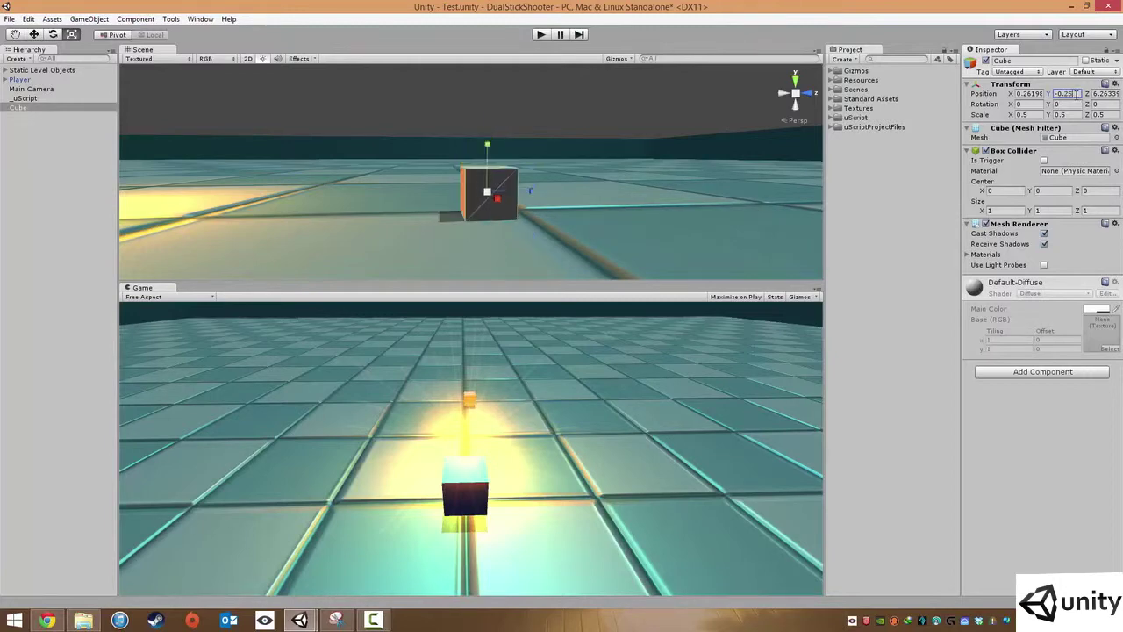
scroll(490, 135, "down", 6)
left_click_drag(489, 135, 466, 215, "alt")
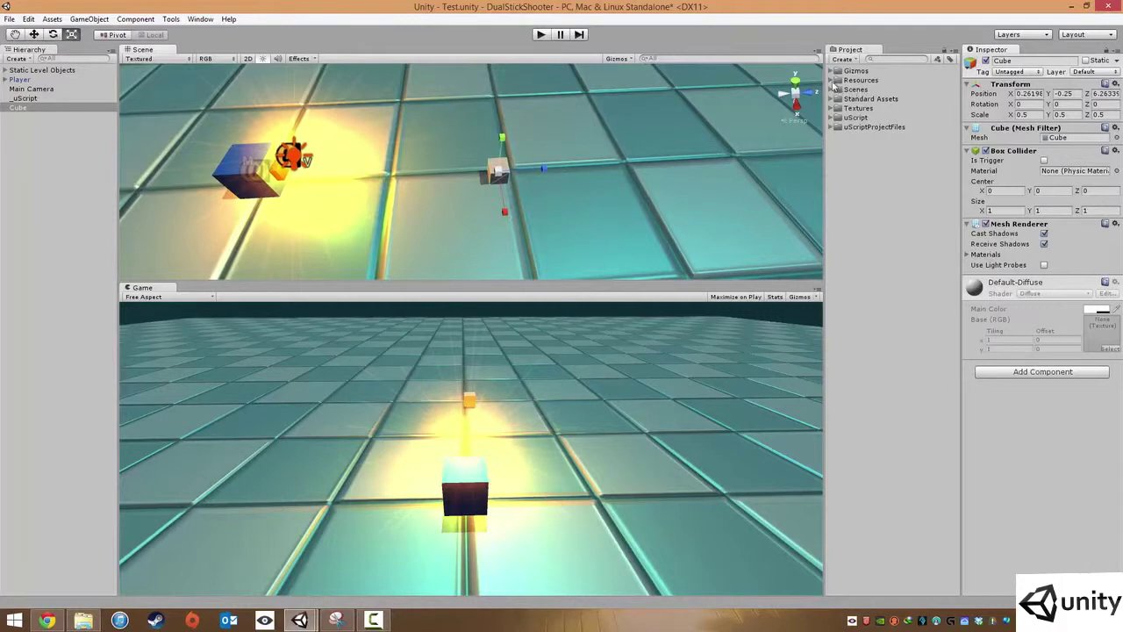
Step: Duplicate the M_Player material in Resources/Materials and rename the copy M_HealthPickup
left_click(836, 80)
left_click(869, 90)
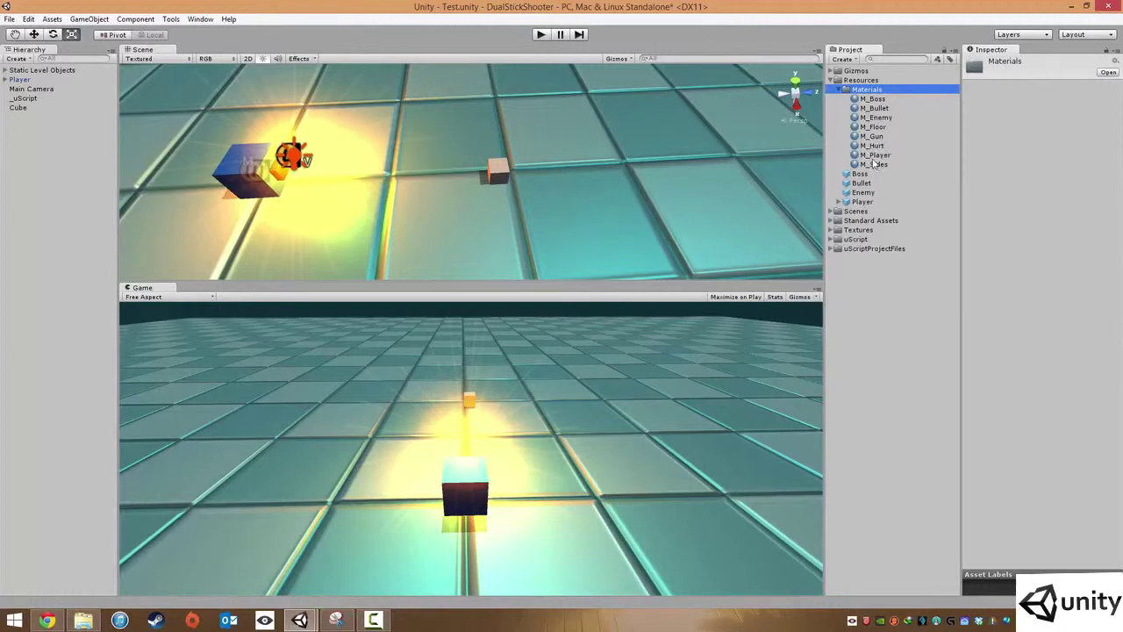
left_click(874, 156)
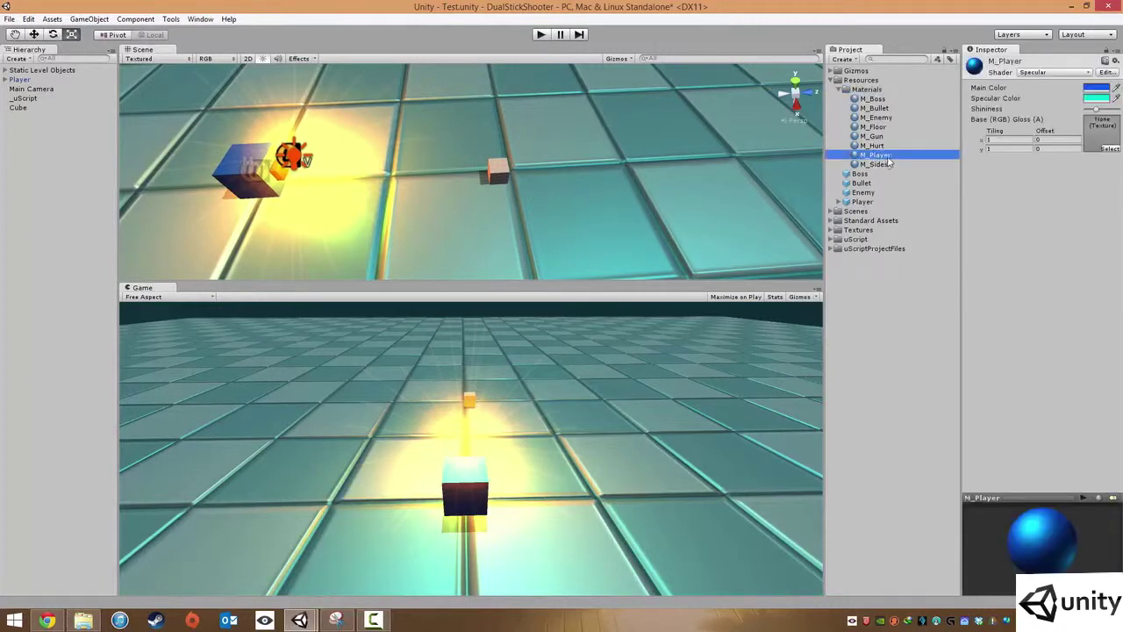
key("ctrl+d")
left_click(886, 164)
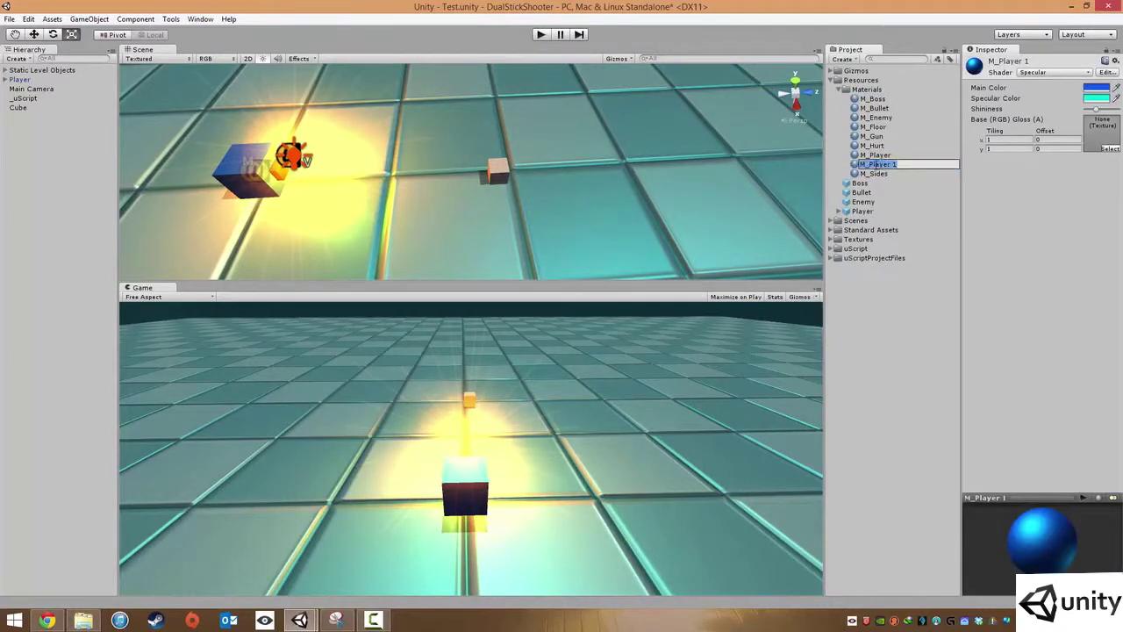
type("M_Pl")
type("ealthPickup")
key("Return")
Step: Change the main color of the M_HealthPickup material to a slightly darkened green
left_click(1097, 88)
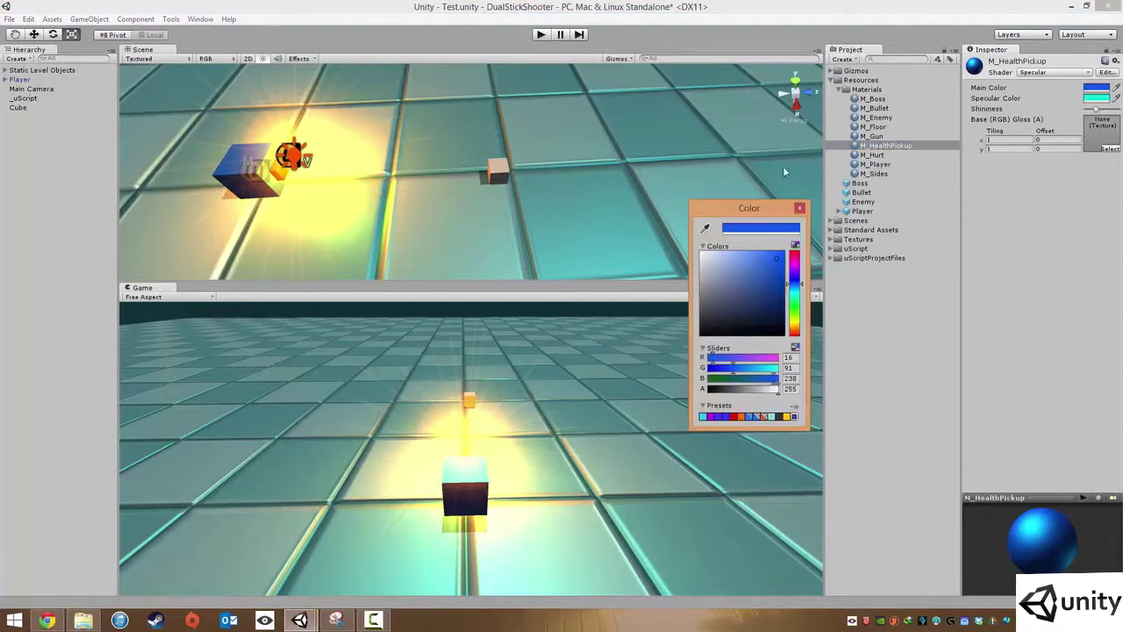
left_click(796, 307)
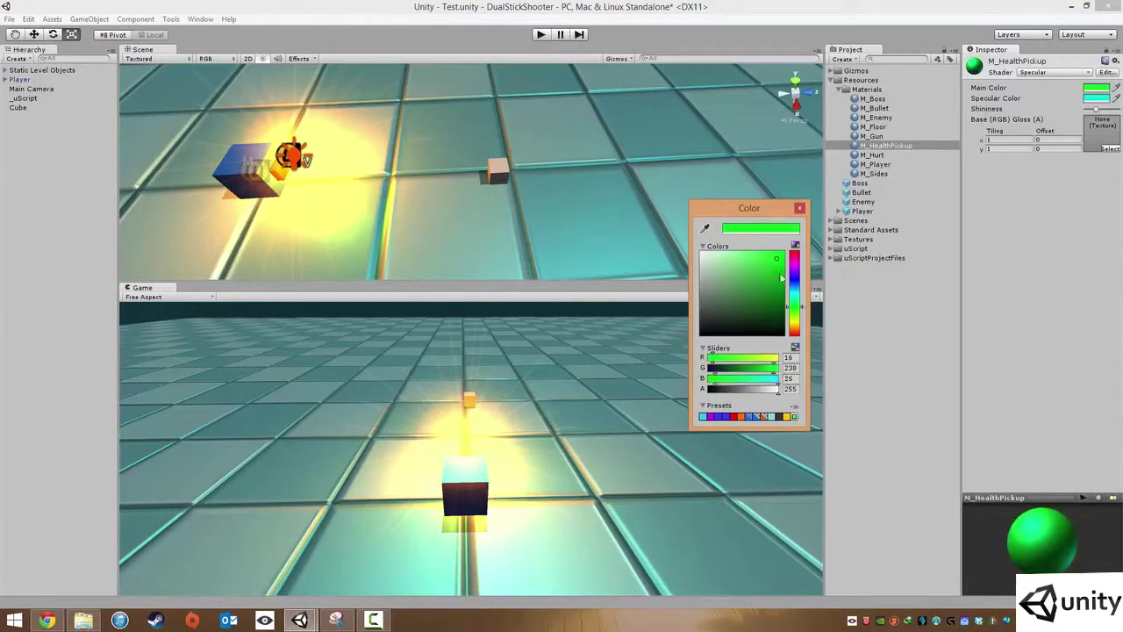
mouse_move(778, 261)
left_mouse_down()
mouse_move(784, 254)
mouse_move(773, 291)
mouse_move(778, 278)
mouse_move(796, 281)
mouse_move(798, 249)
mouse_move(794, 302)
left_mouse_up()
left_click(800, 208)
Step: Change the specular color of the M_HealthPickup material to a light bluish green
left_click(1095, 98)
left_click(795, 297)
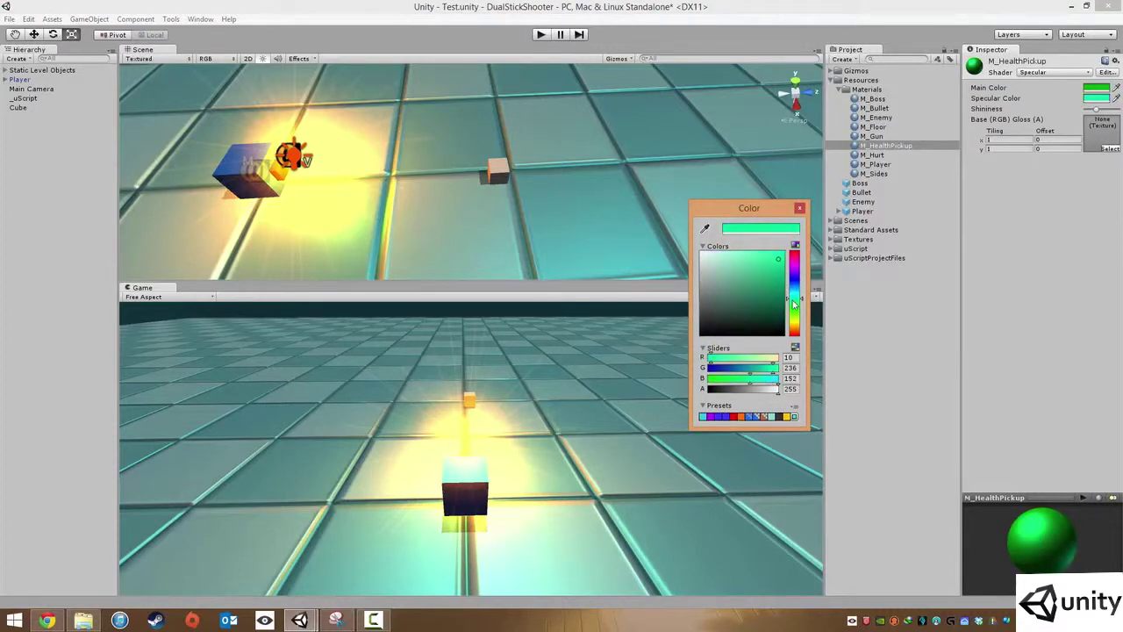
left_click_drag(775, 253, 766, 253)
left_click(800, 209)
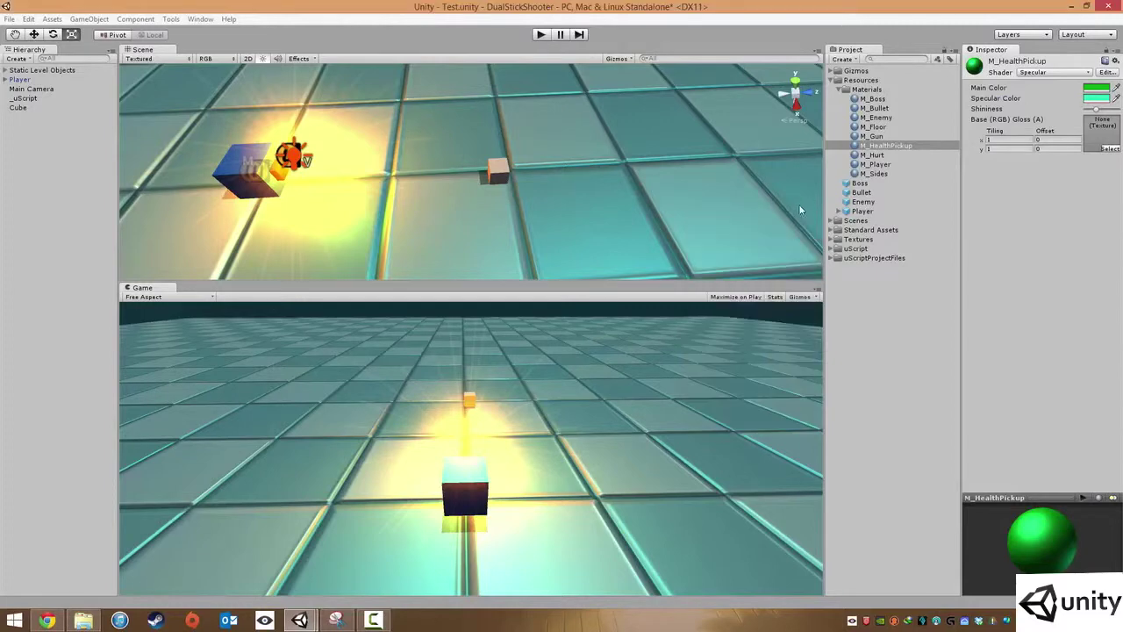
Step: Apply the M_HealthPickup material to the small cube and frame the cube in the scene to check it
middle_click_drag(631, 157, 647, 162)
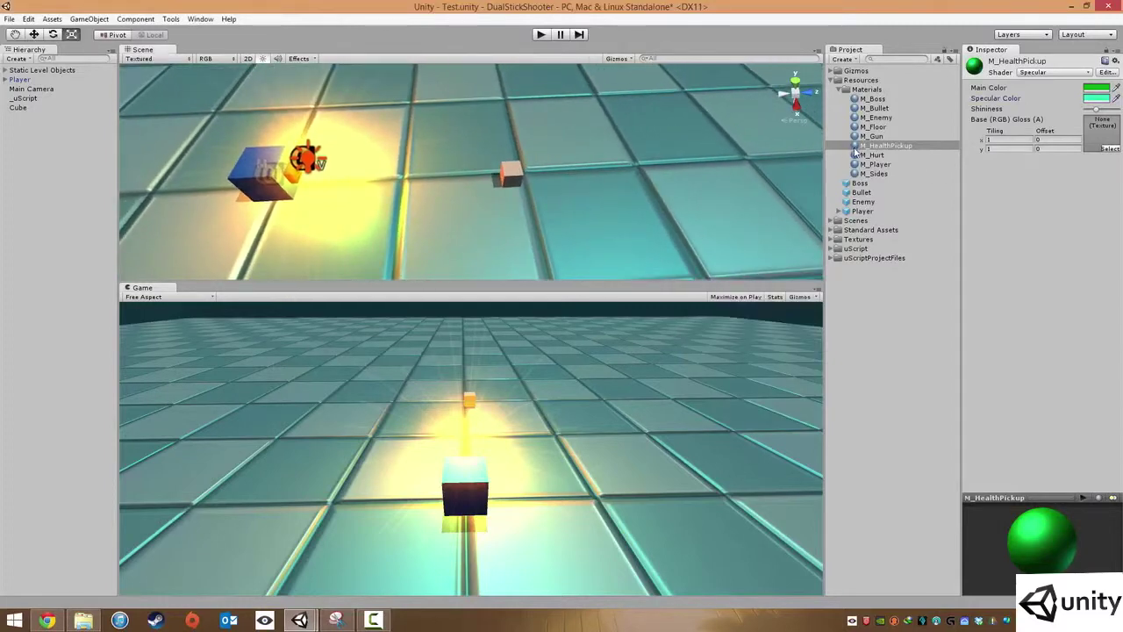
left_click_drag(864, 147, 572, 151)
left_click(523, 176)
key("f")
middle_click_drag(572, 153, 637, 161)
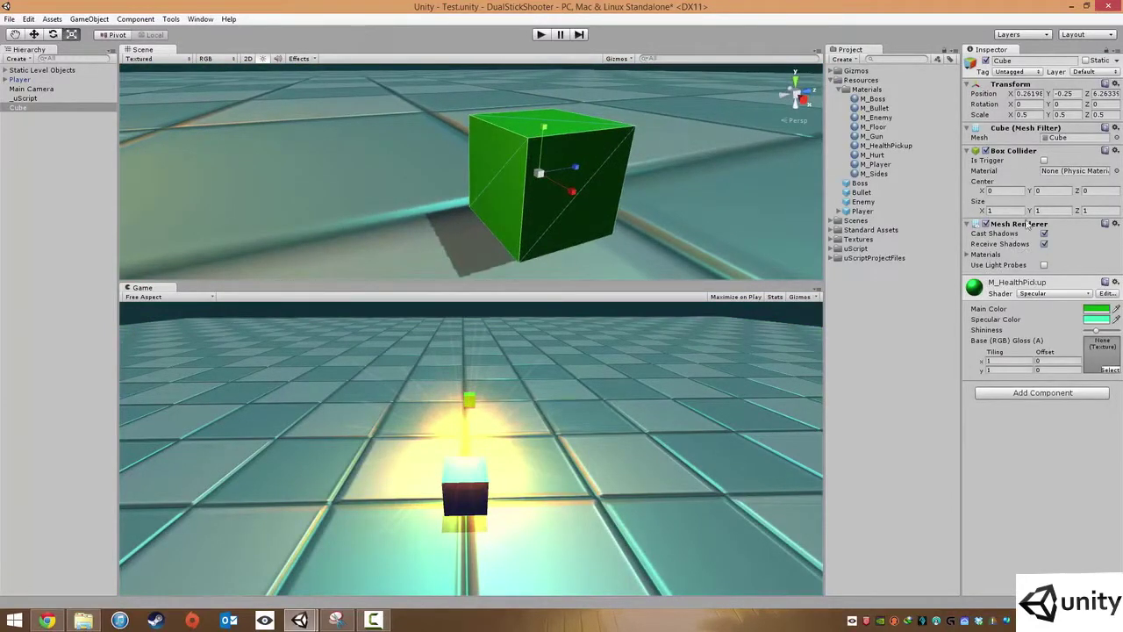
scroll(699, 160, "down", 6)
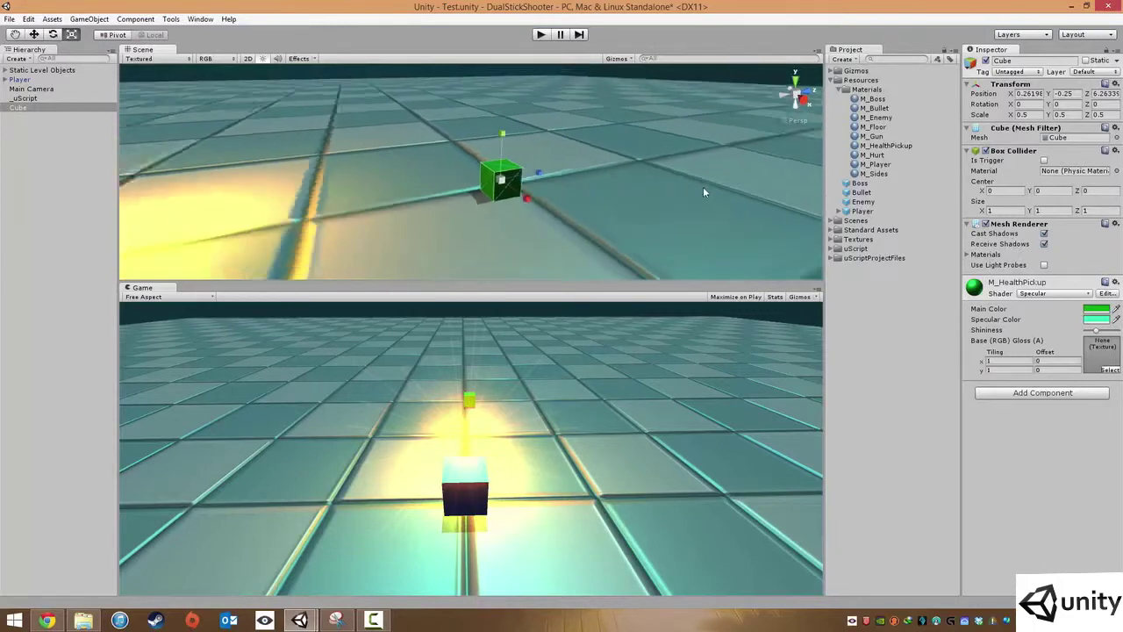
scroll(703, 186, "up", 5)
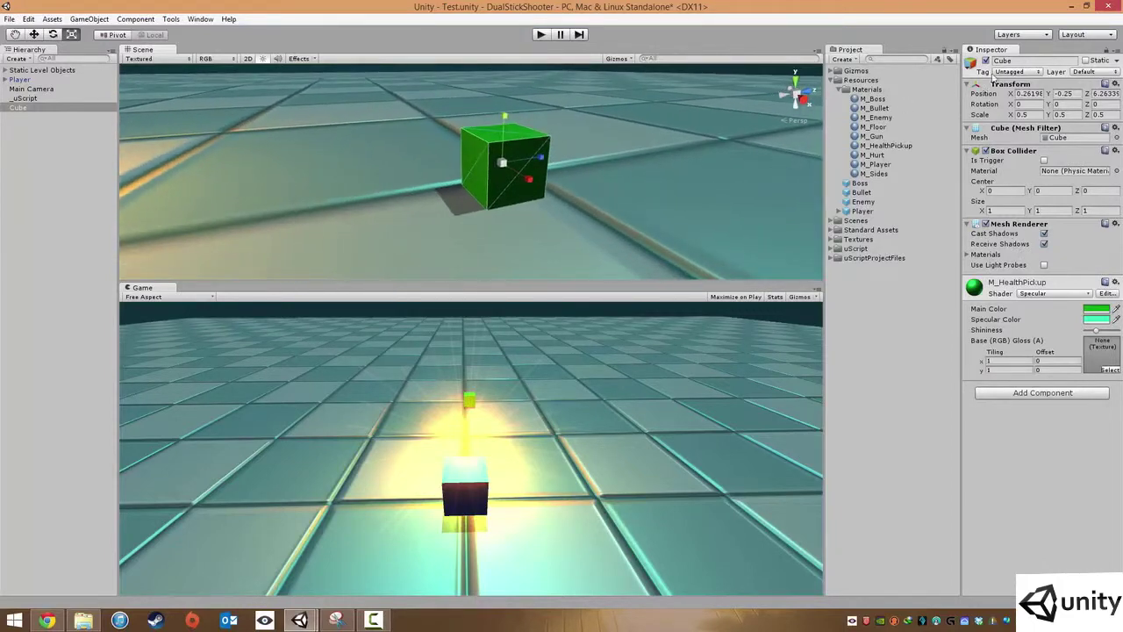
Step: Add a new tag named Pickups to the project's tag list as Element 3
left_click(1033, 62)
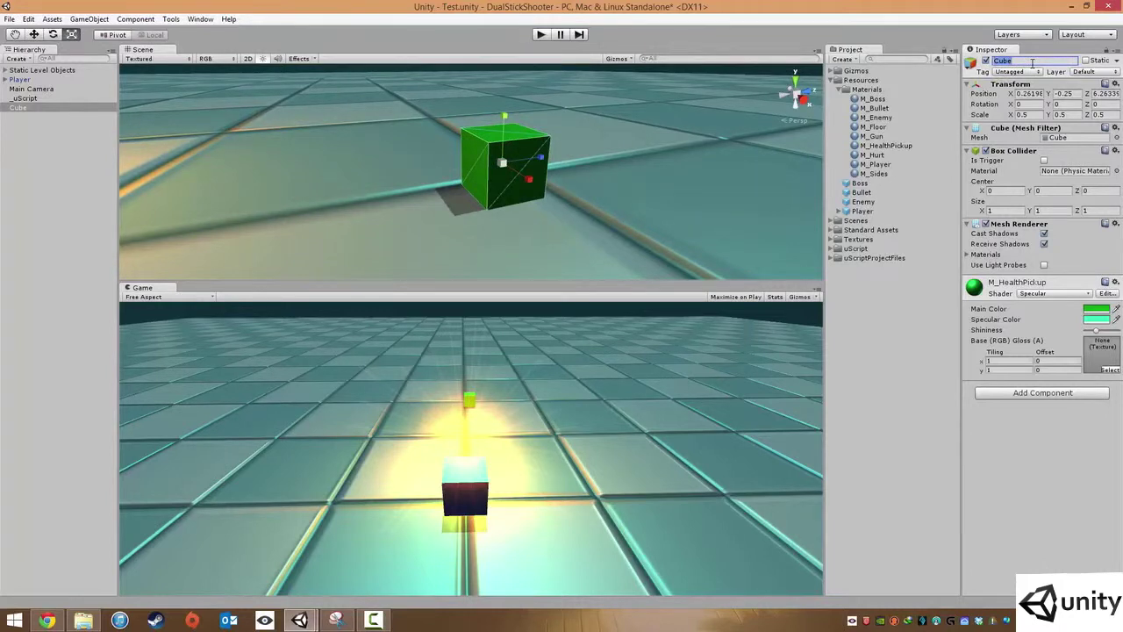
left_click(1018, 72)
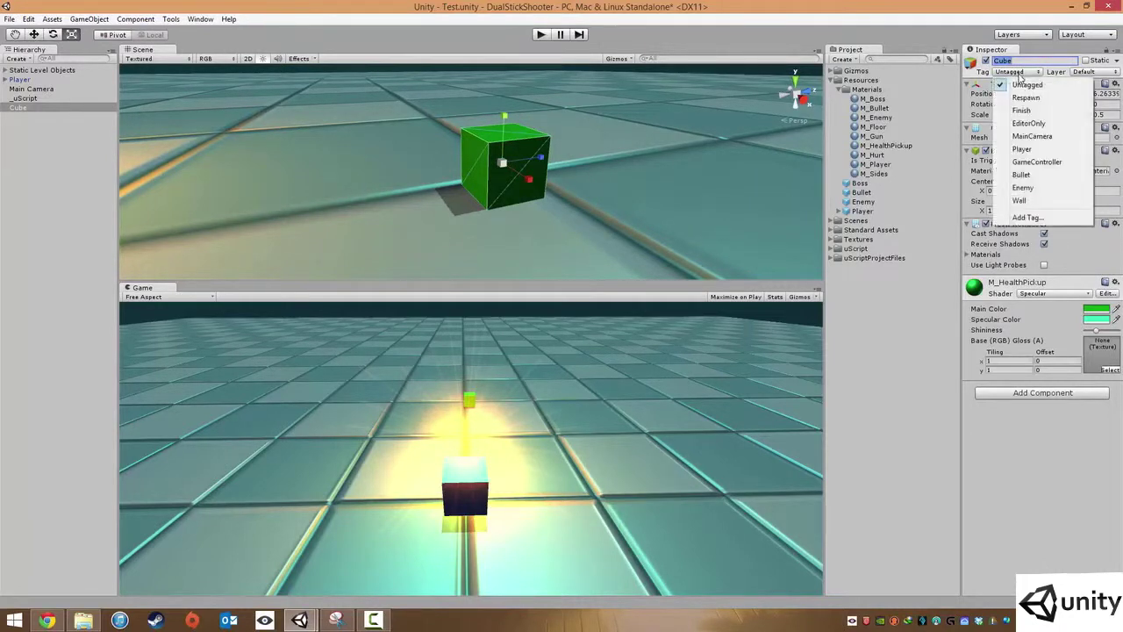
left_click(1040, 220)
left_click(1060, 140)
type("Pi")
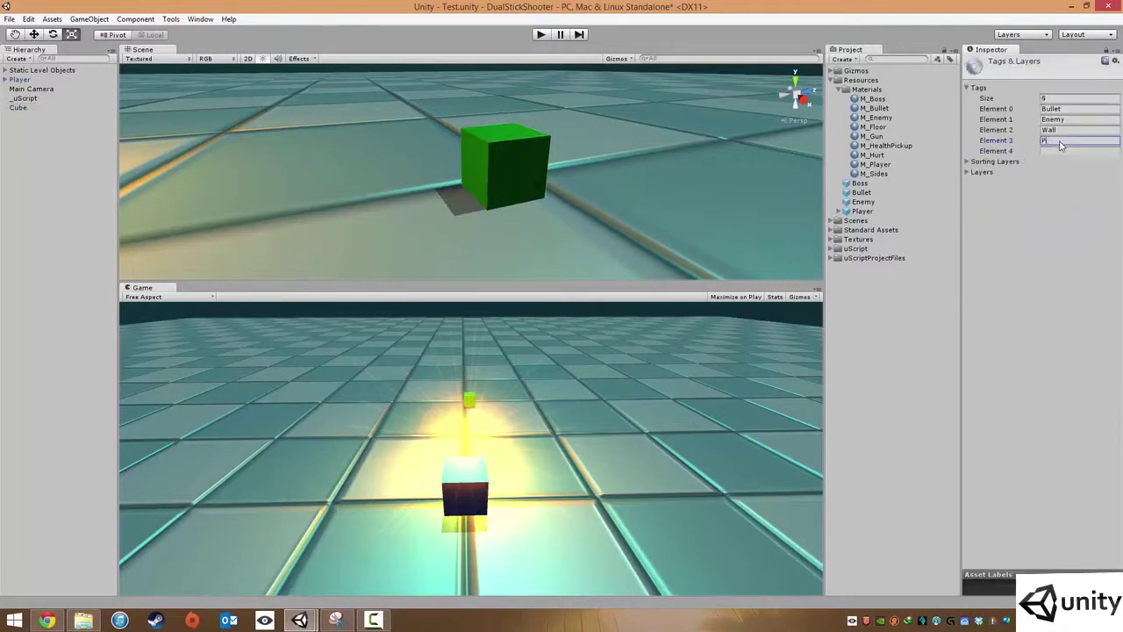
type("ckups")
Step: Assign the Pickups tag to the green cube and rename the cube HealthPickup
left_click(516, 154)
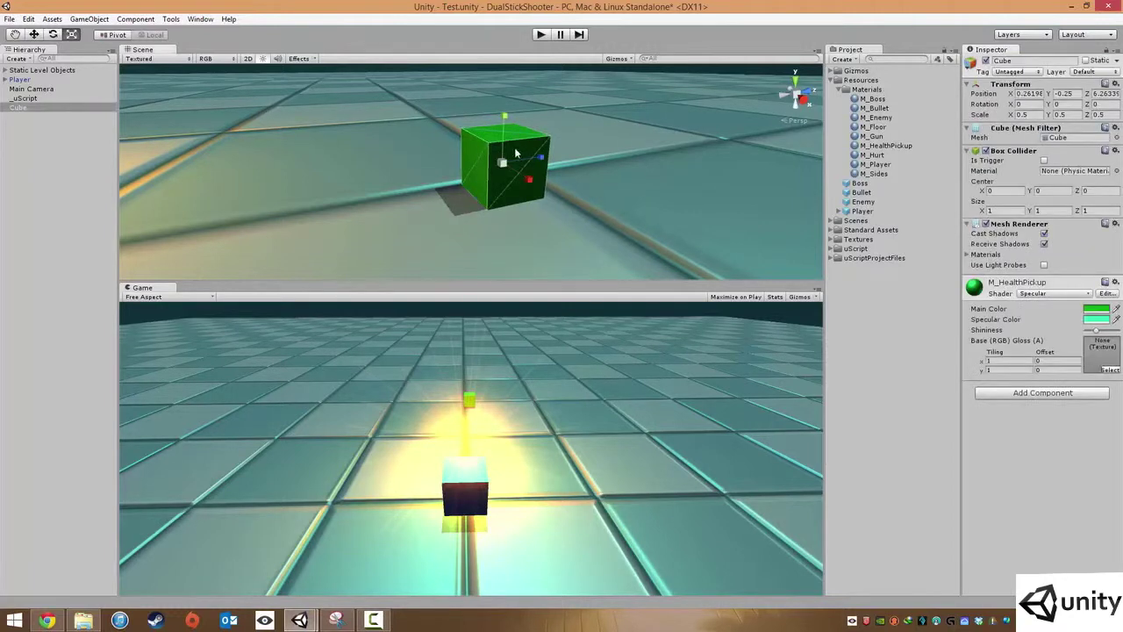
left_click(1010, 72)
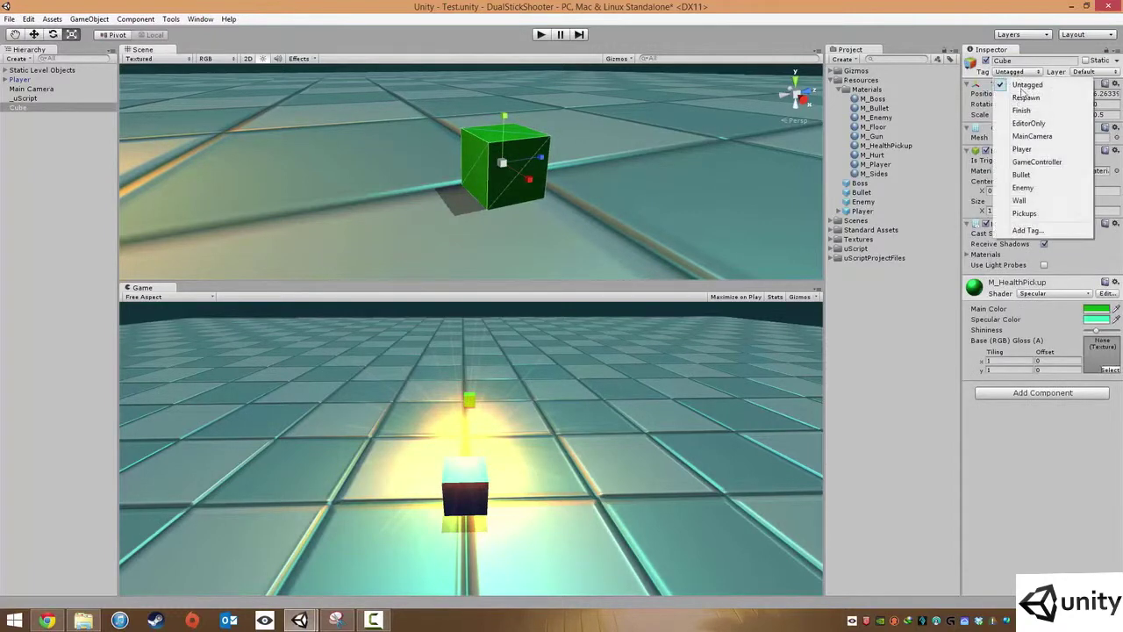
left_click(1025, 213)
left_click(1025, 61)
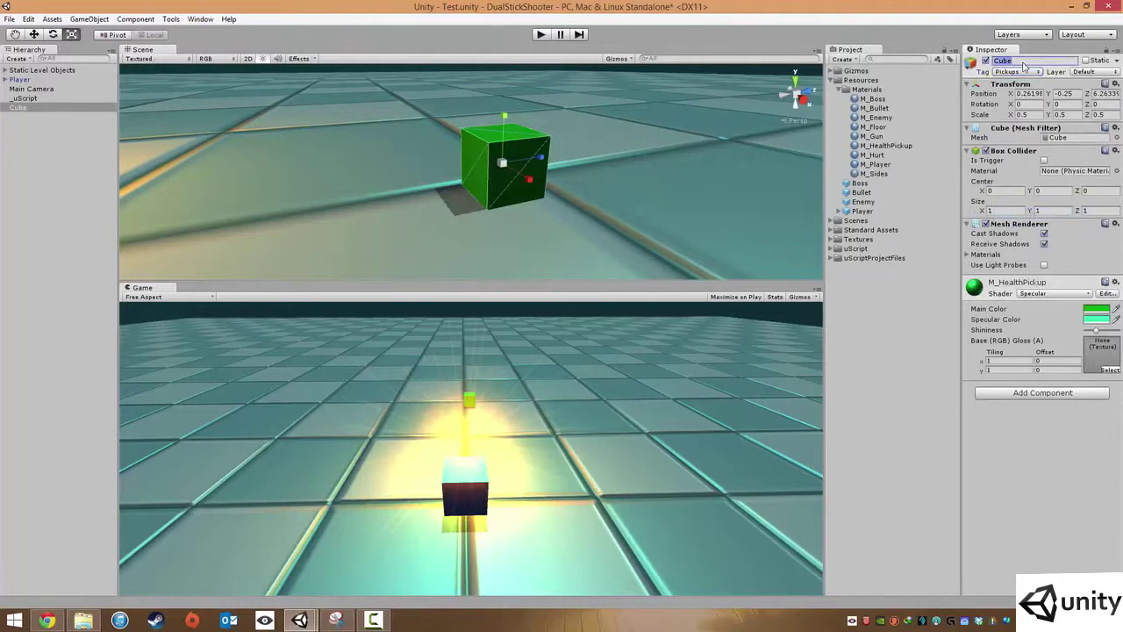
type("HealthPickup")
key("Return")
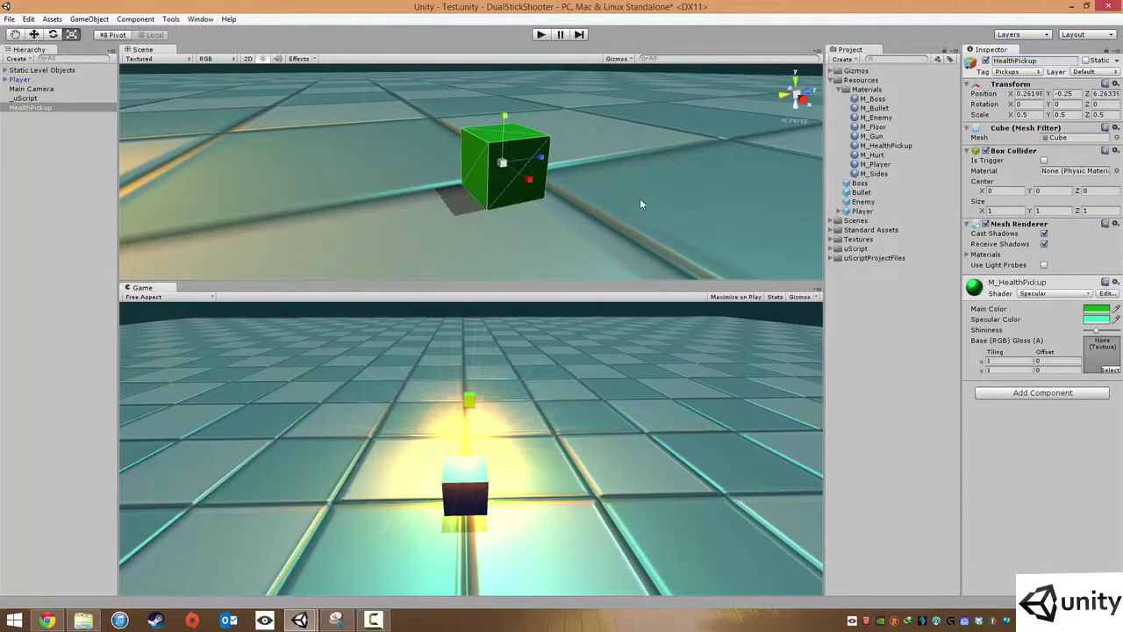
Step: Open the uScript visual scripting editor
scroll(641, 201, "up", 3)
key("ctrl+u")
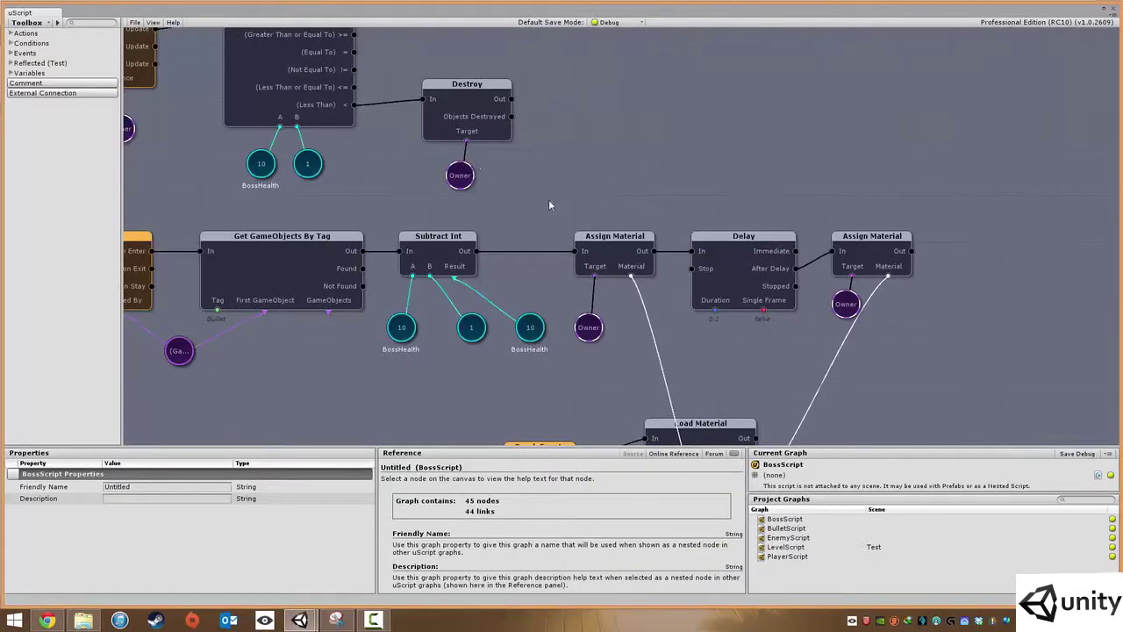
Step: Create a new uScript graph and save it as HealthPickupScript without assigning it to the master GameObject
scroll(710, 206, "up", 1)
left_click(135, 22)
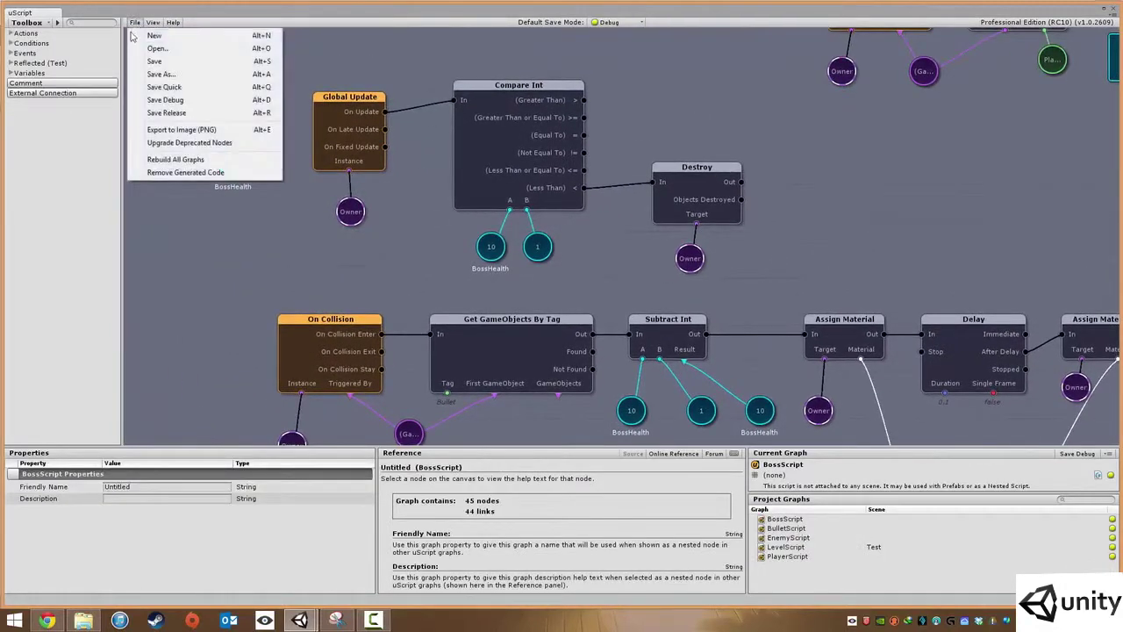
left_click(169, 37)
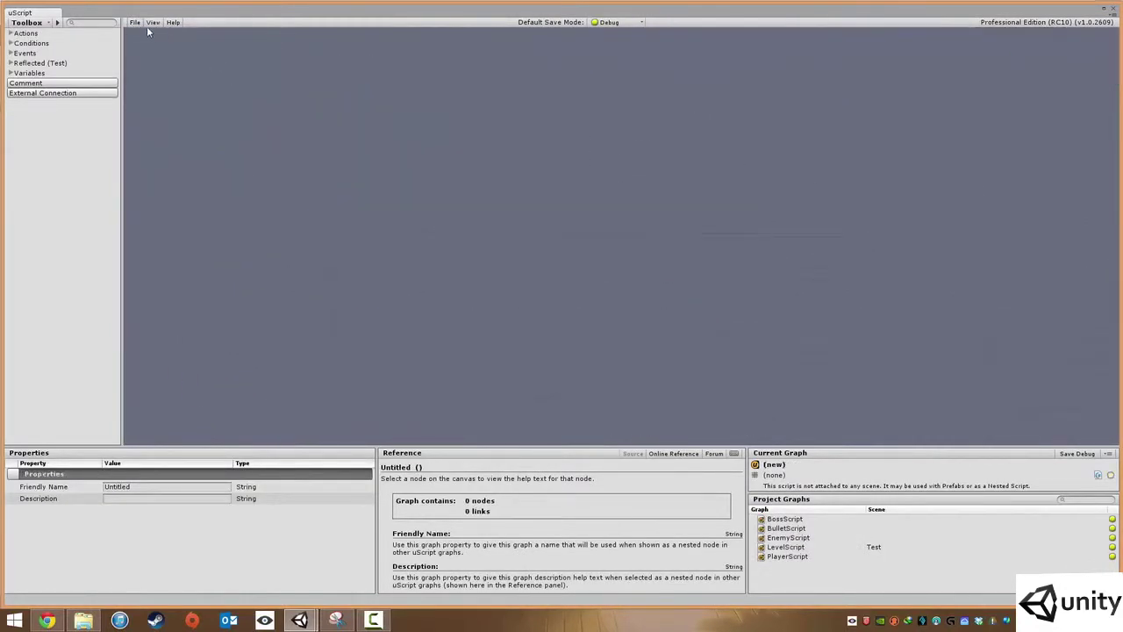
left_click(136, 21)
left_click(158, 76)
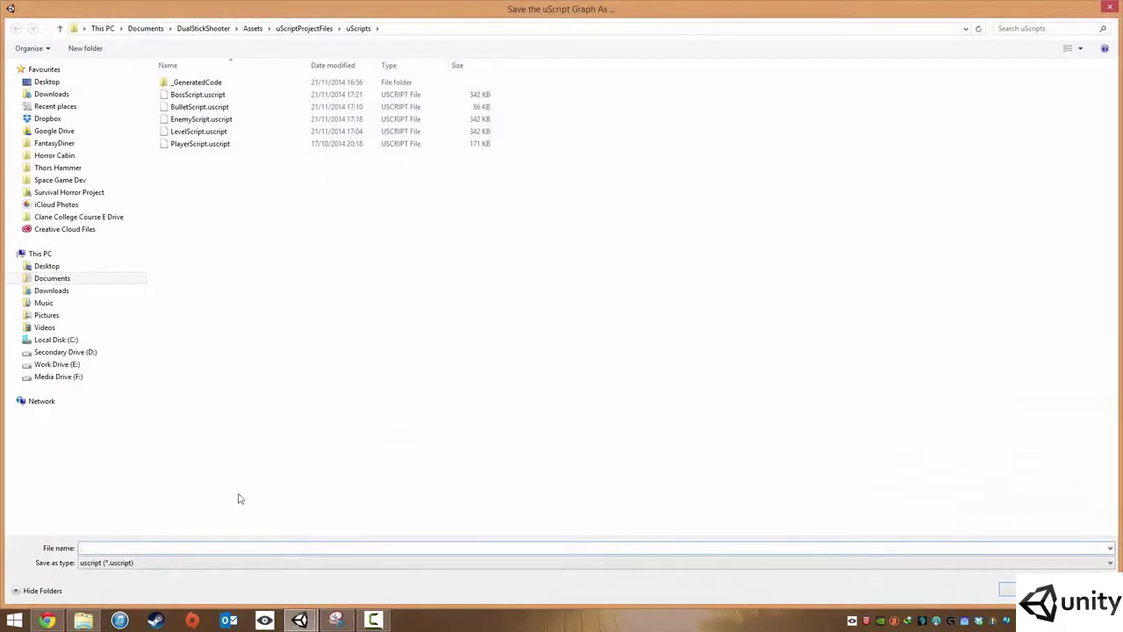
type("HealthPickupScript")
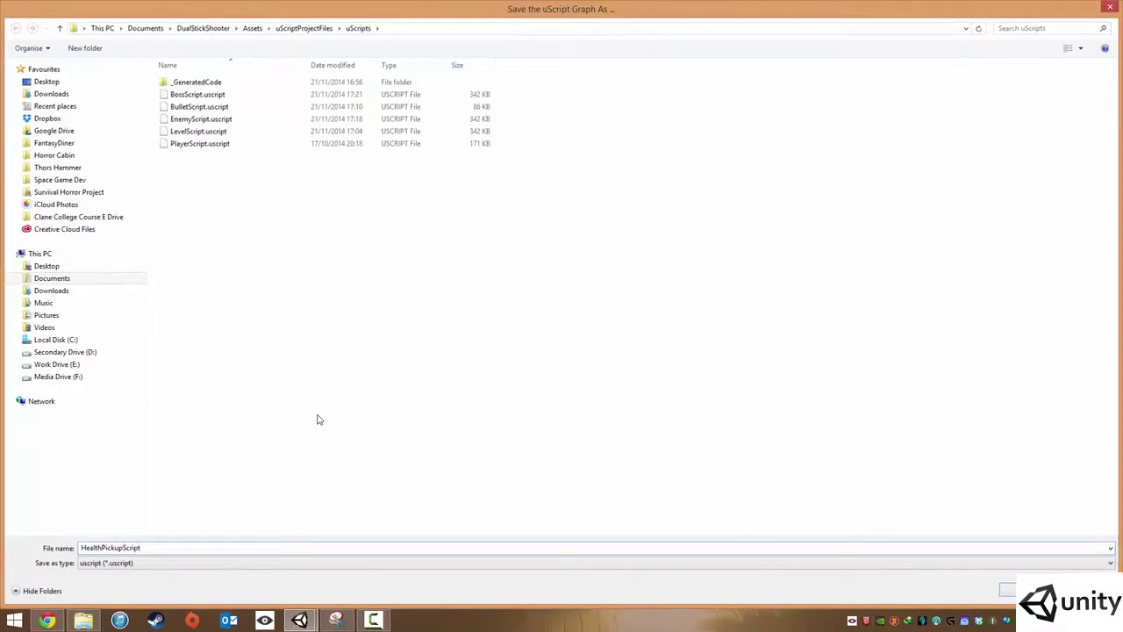
key("Return")
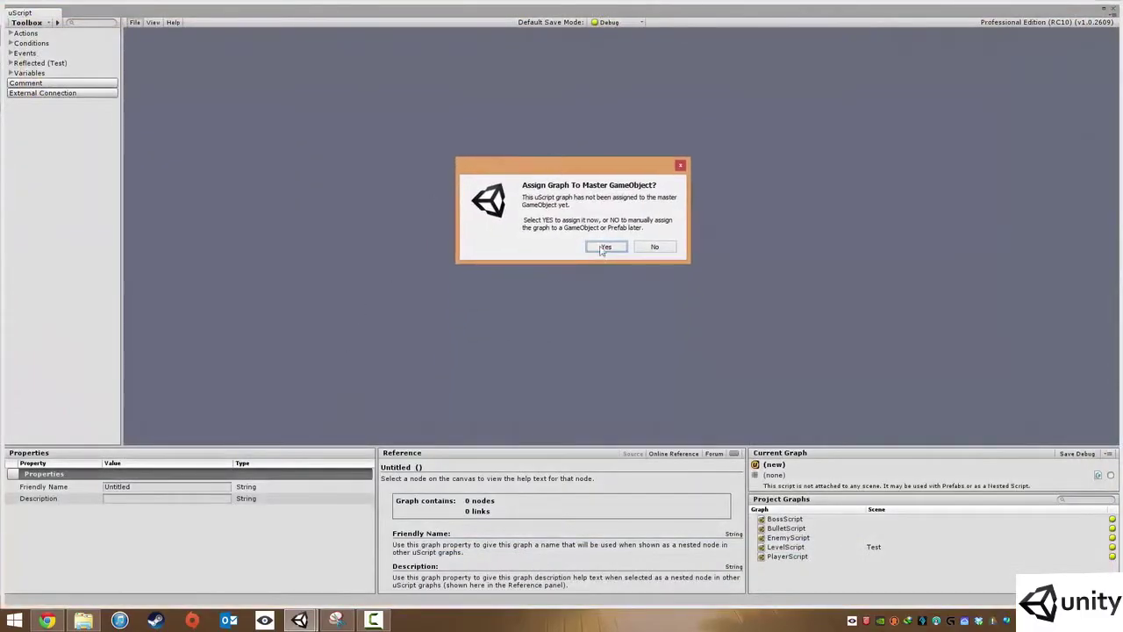
left_click(667, 246)
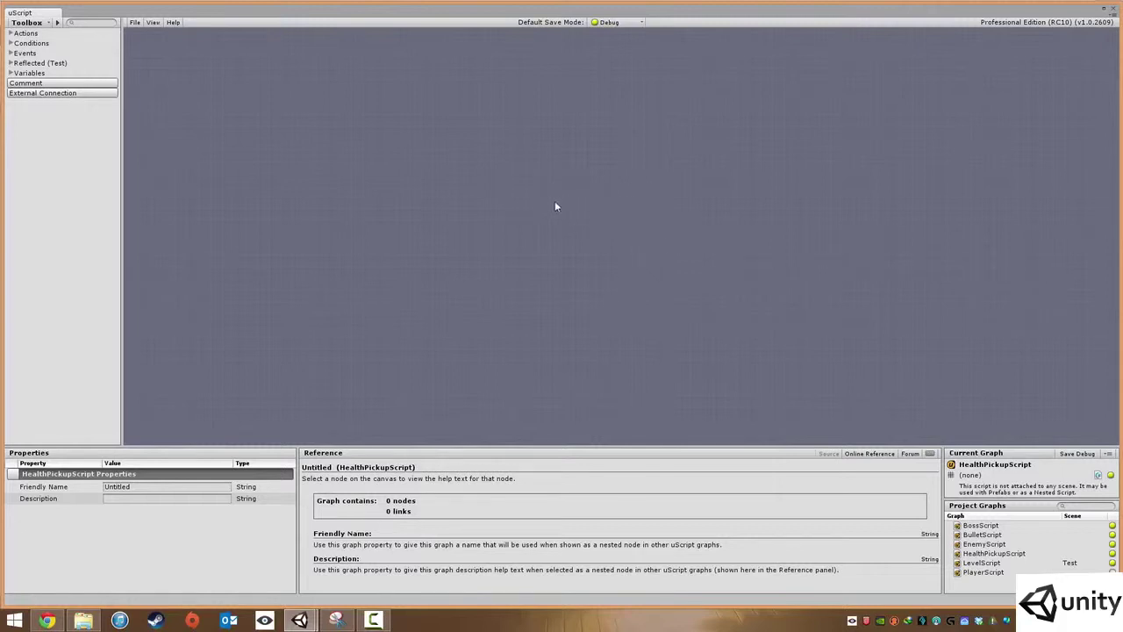
Step: Find the Global Update event among the update nodes and place it in the empty HealthPickupScript graph
left_click(106, 23)
type("update")
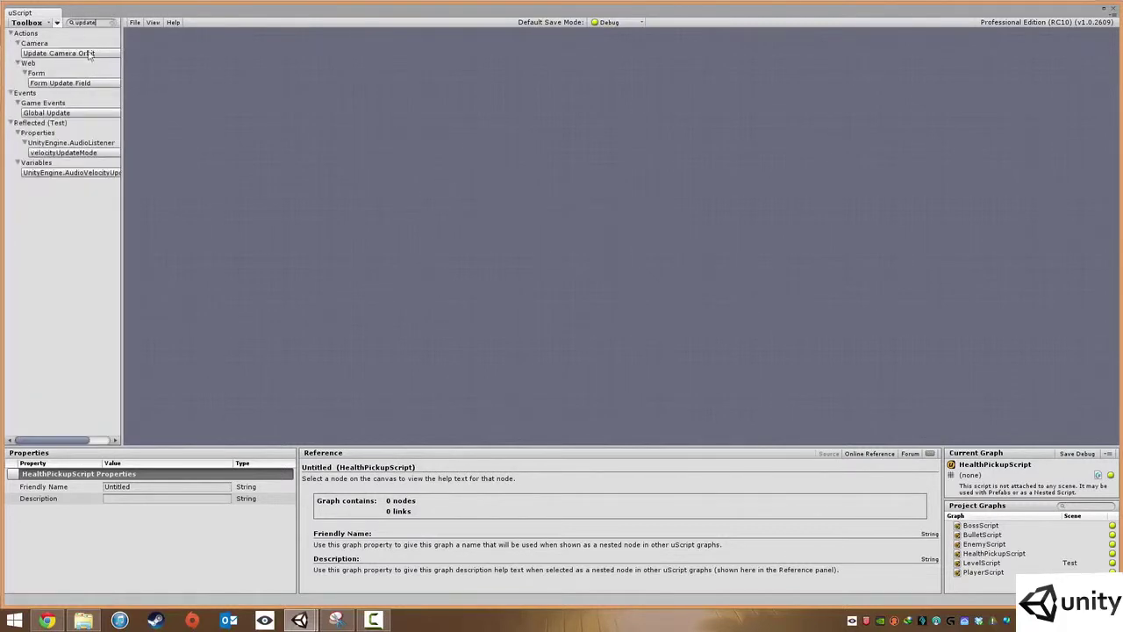
left_click(79, 112)
left_click_drag(657, 277, 558, 212)
left_click(636, 220)
middle_click_drag(711, 225, 592, 220)
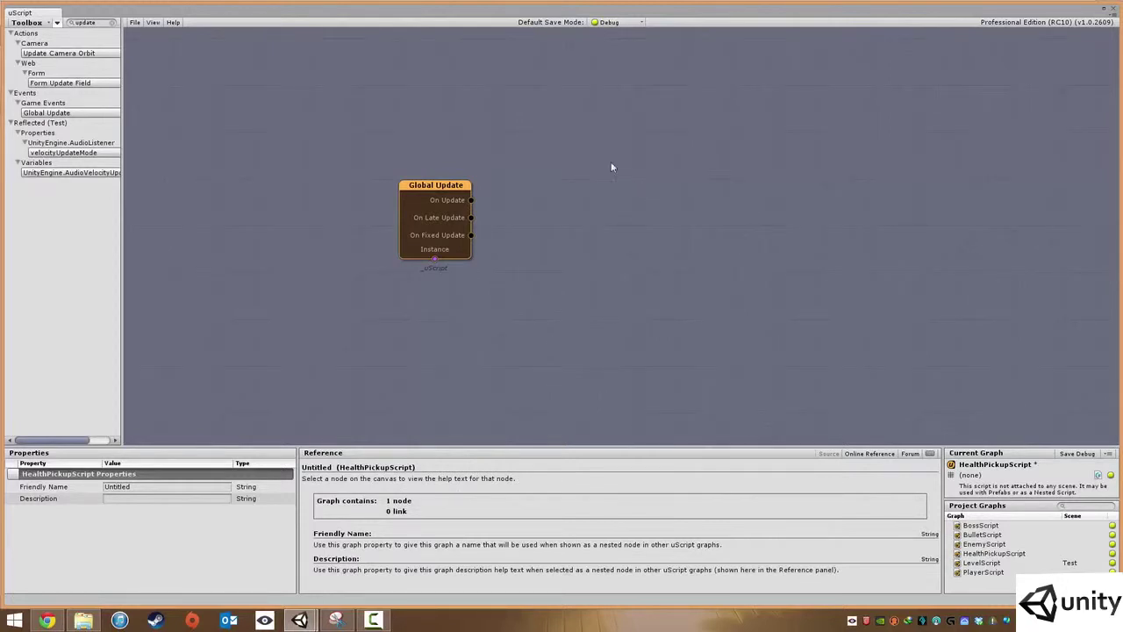
Step: Search the toolbox for rotate nodes and widen the list so their full names can be read
left_click(111, 23)
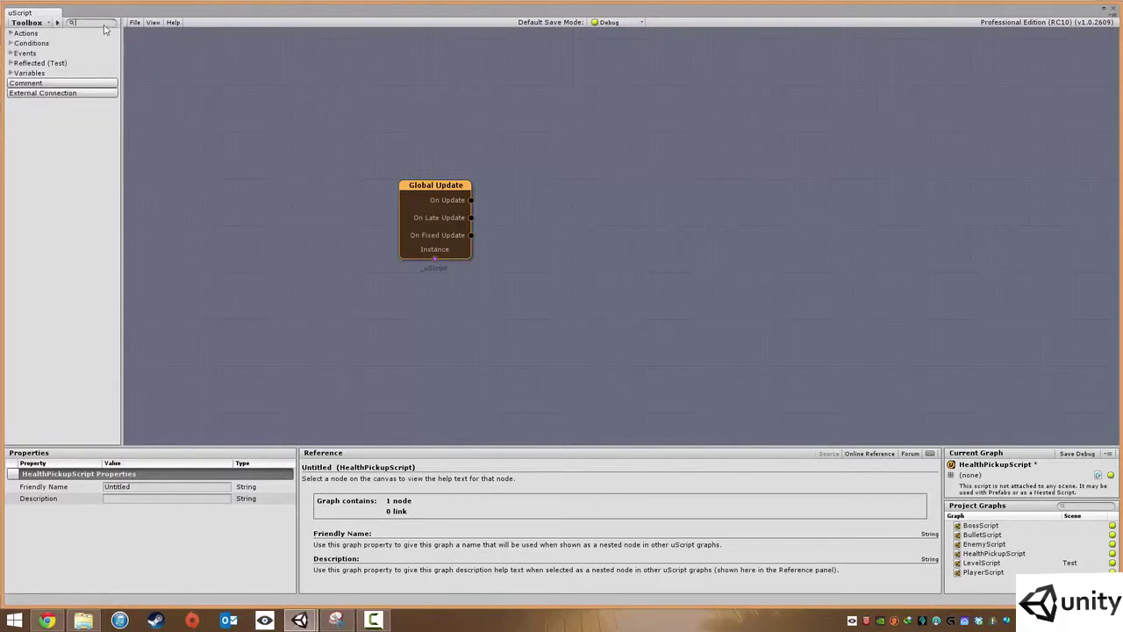
type("rotate")
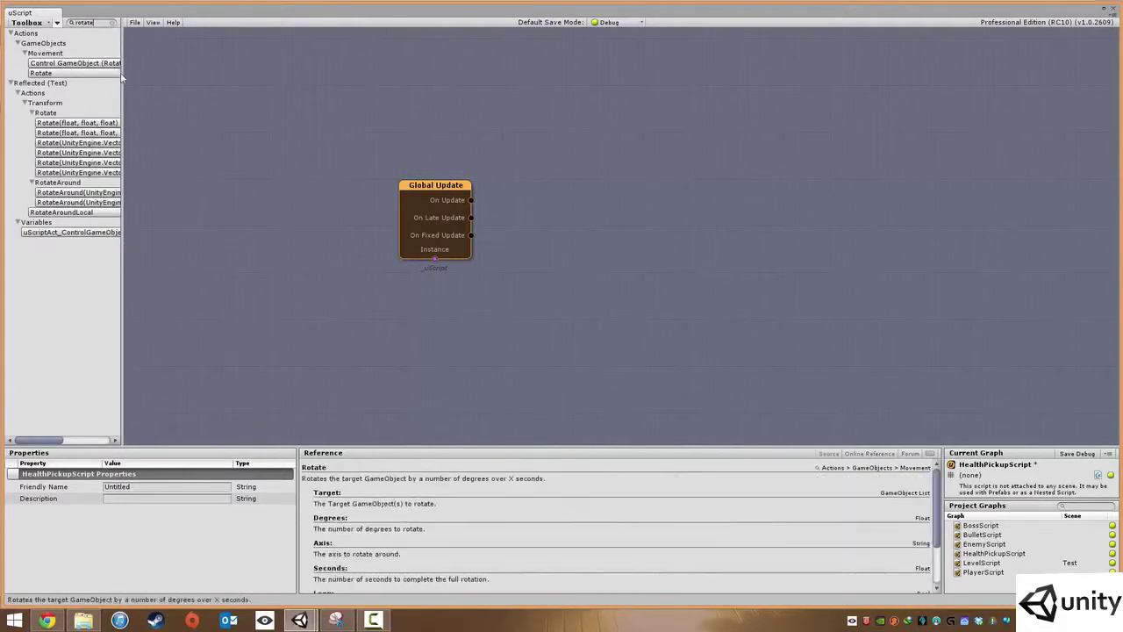
left_click_drag(122, 77, 216, 80)
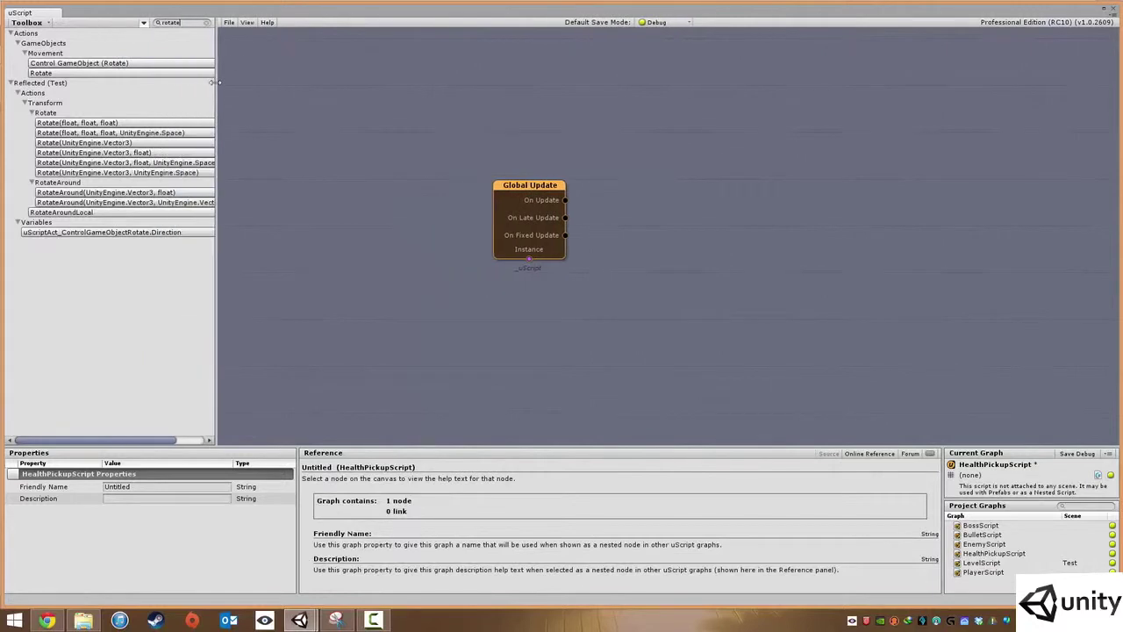
Step: Try a Rotate(UnityEngine.Vector3) Transform node beside the Global Update event
left_click(98, 145)
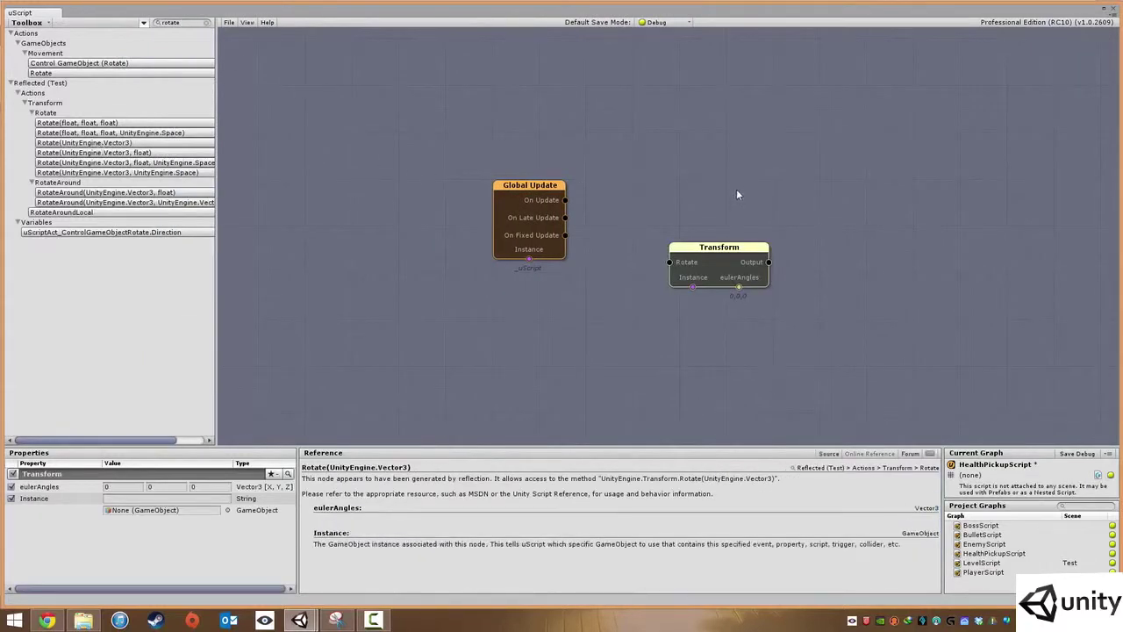
middle_click_drag(740, 190, 616, 186)
left_click_drag(593, 253, 616, 226)
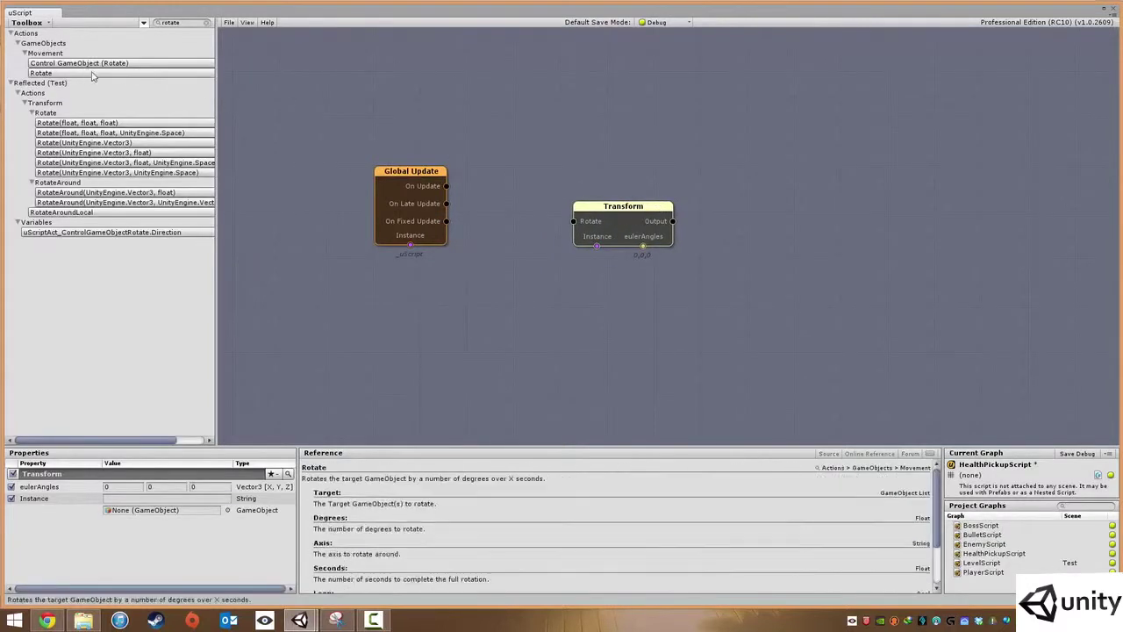
Step: Replace the Vector3 rotate node with a Rotate(float, float, float) node and link Global Update's On Update output to its Rotate input
left_click(112, 123)
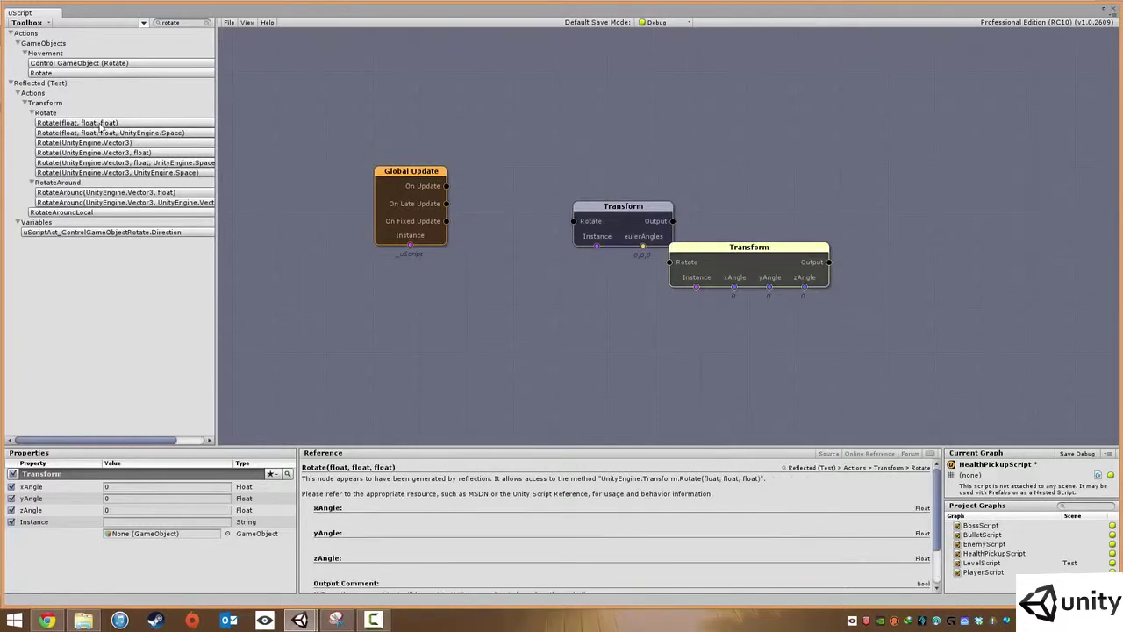
left_click_drag(727, 266, 584, 194)
left_click(621, 234)
key("Delete")
middle_click_drag(518, 250, 539, 251)
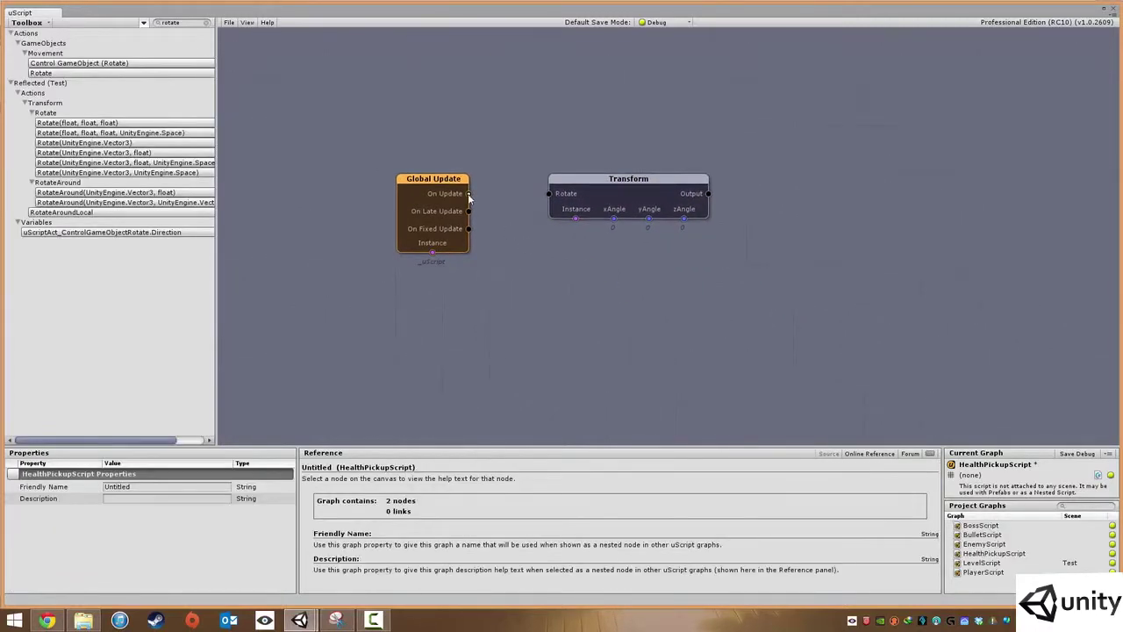
left_click_drag(468, 193, 551, 199)
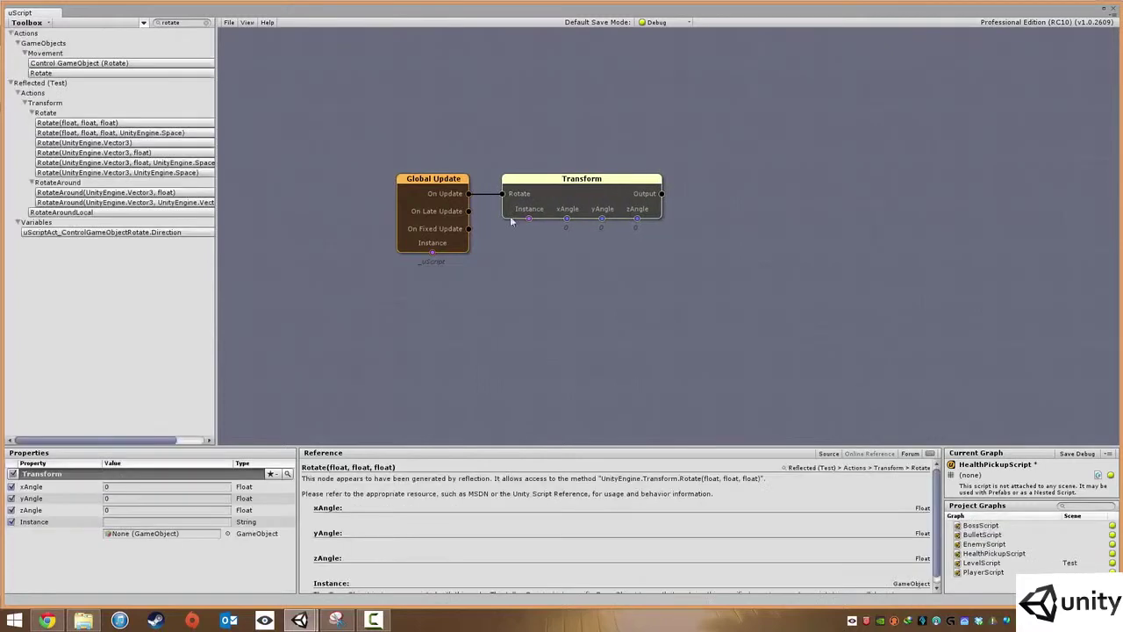
middle_click_drag(604, 259, 620, 232)
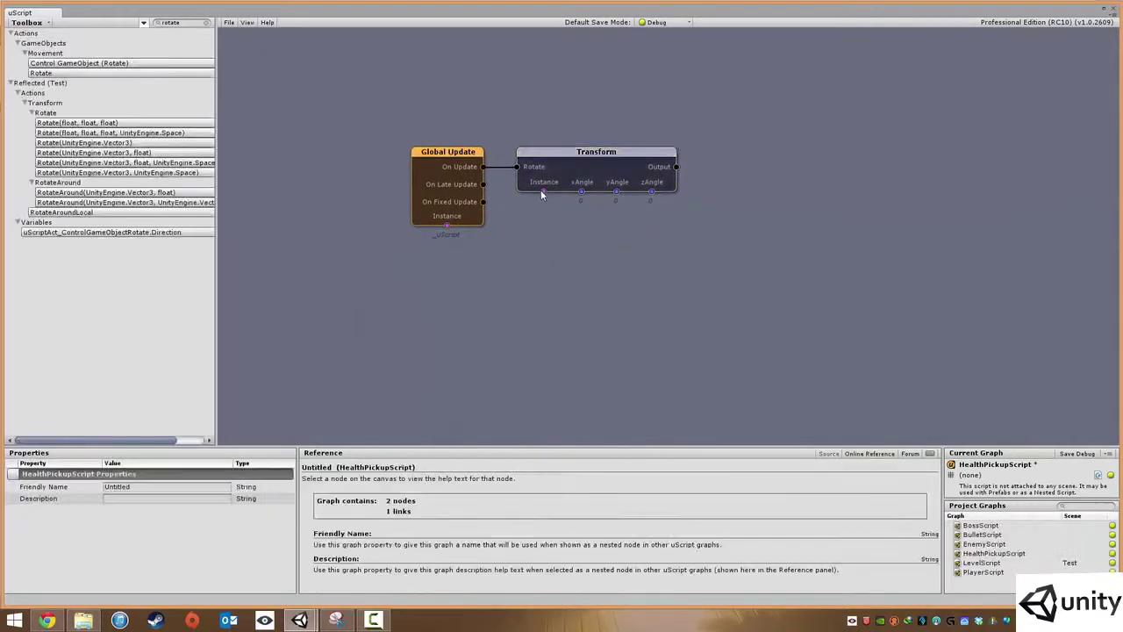
Step: Add an Owner GameObject variable below the Transform node and connect it to the node's Instance socket
right_click(593, 255)
mouse_move(619, 258)
mouse_move(752, 311)
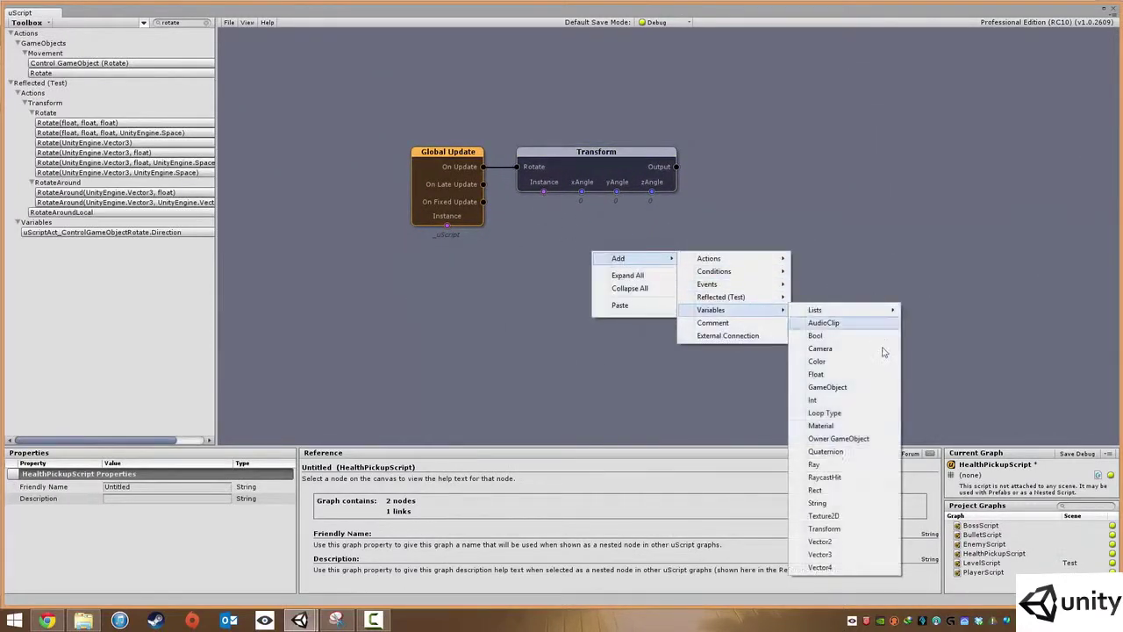
left_click(840, 436)
left_click_drag(617, 267, 542, 218)
middle_click_drag(639, 177, 625, 199)
Step: Uncover the scene and turn the HealthPickup cube about its Y axis to check the spin direction, then return to the graph
left_click_drag(502, 12, 597, 388)
middle_click_drag(601, 180, 594, 200)
key("e")
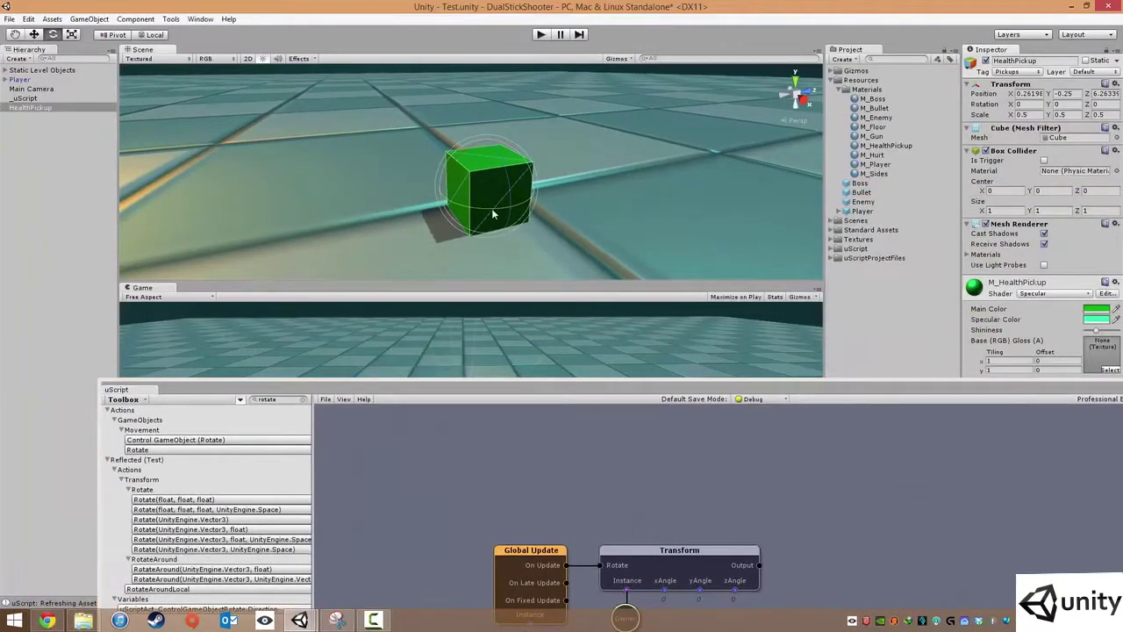
left_click_drag(472, 210, 717, 428)
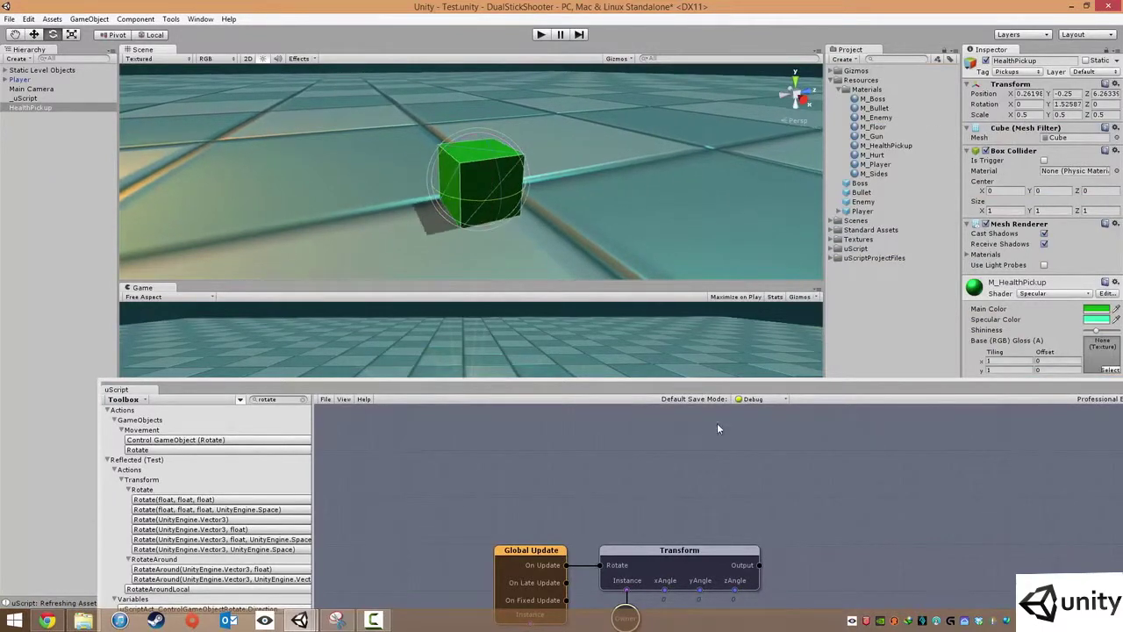
double_click(680, 391)
Step: Set the Transform node's yAngle to 1 and save the HealthPickupScript graph
left_click(602, 242)
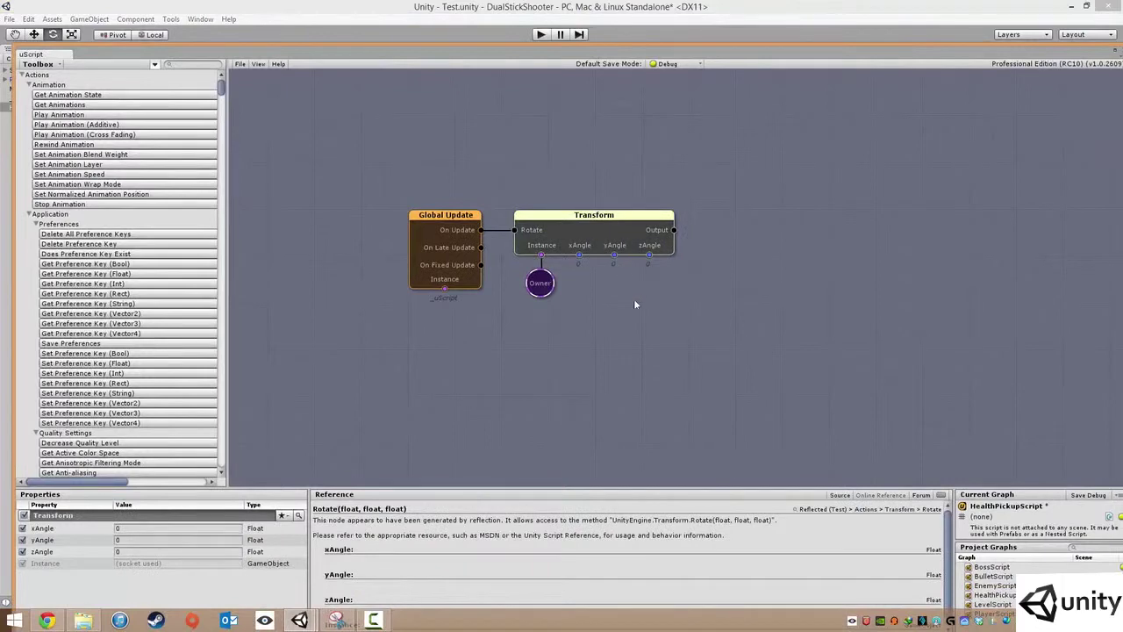
middle_click_drag(547, 354, 549, 346)
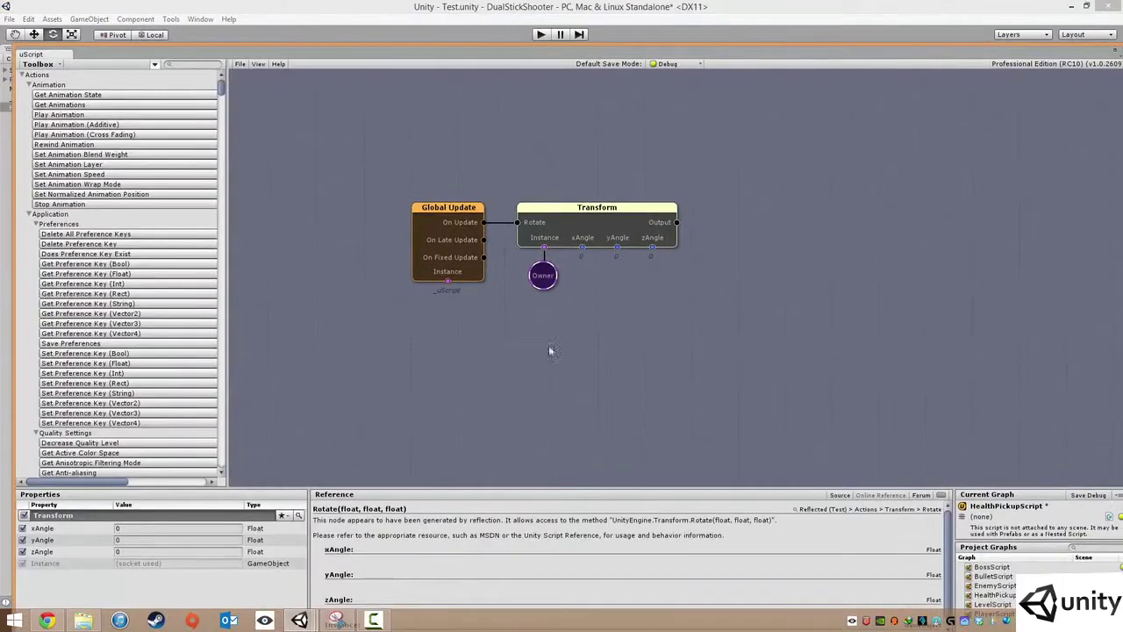
left_click(140, 540)
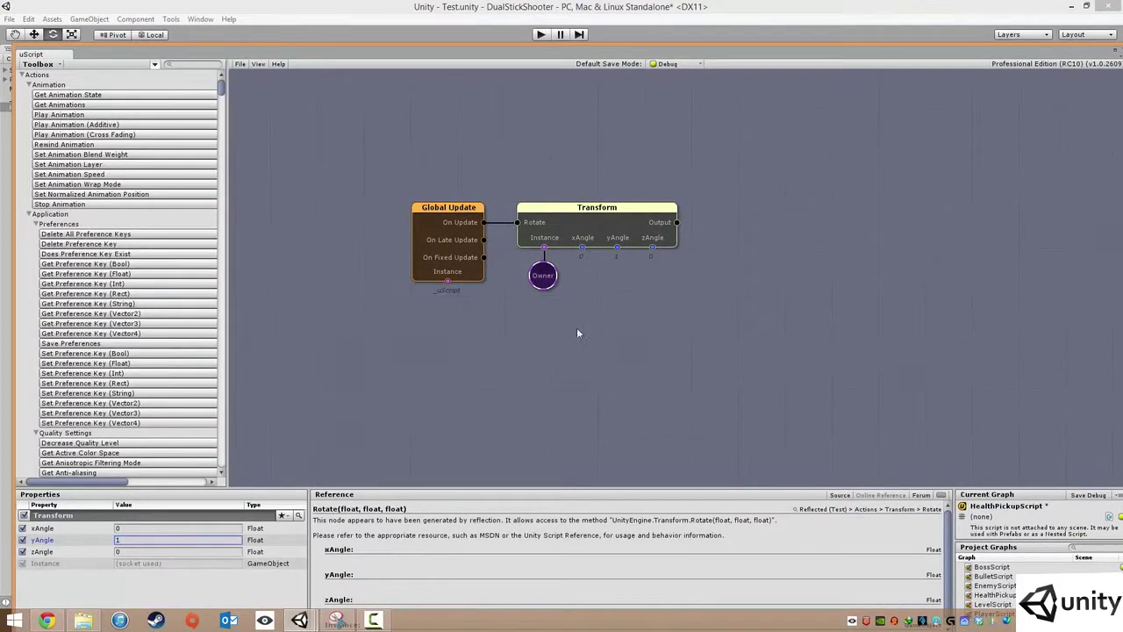
left_click(663, 333)
left_click(239, 64)
left_click(264, 107)
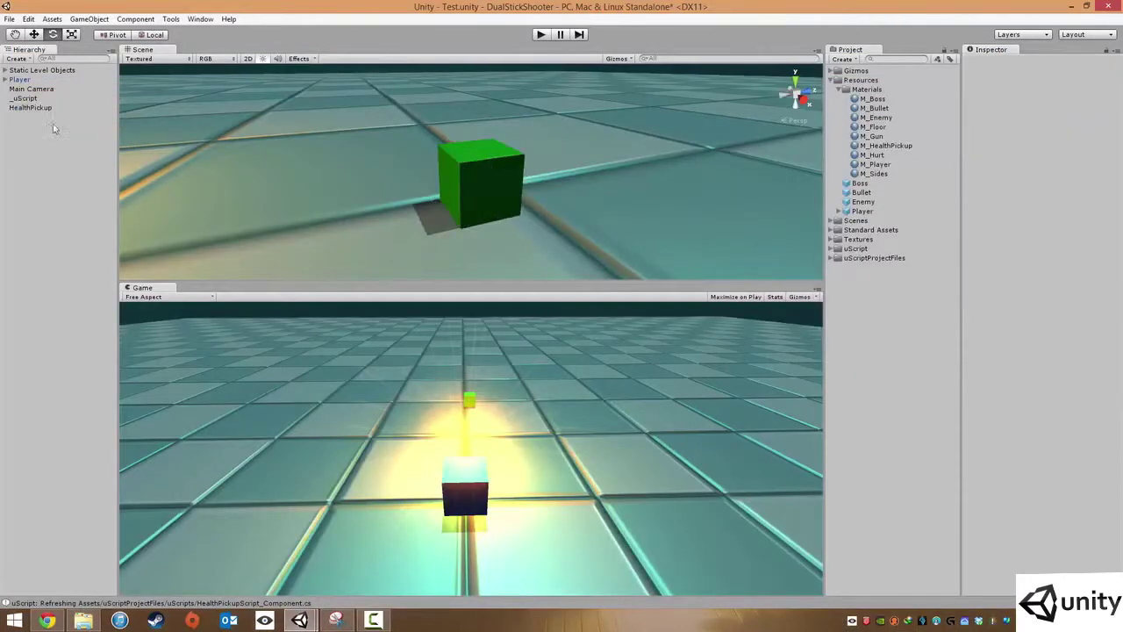
Step: Attach the HealthPickupScript graph as a component to the HealthPickup cube
left_click(104, 107)
left_click(1025, 396)
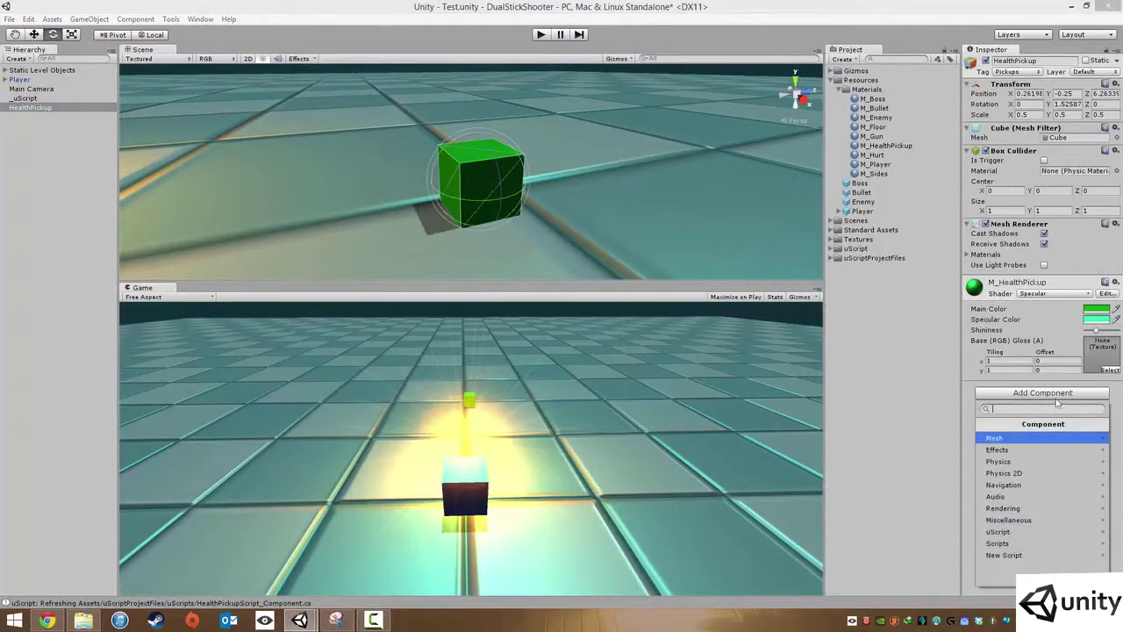
left_click(1009, 532)
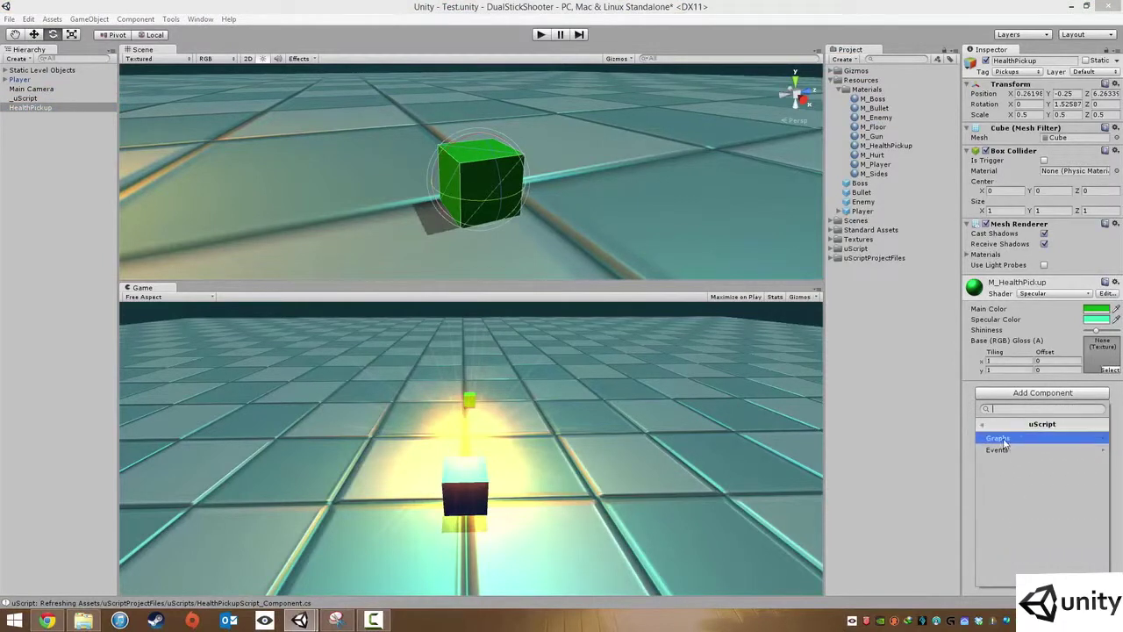
left_click(1005, 440)
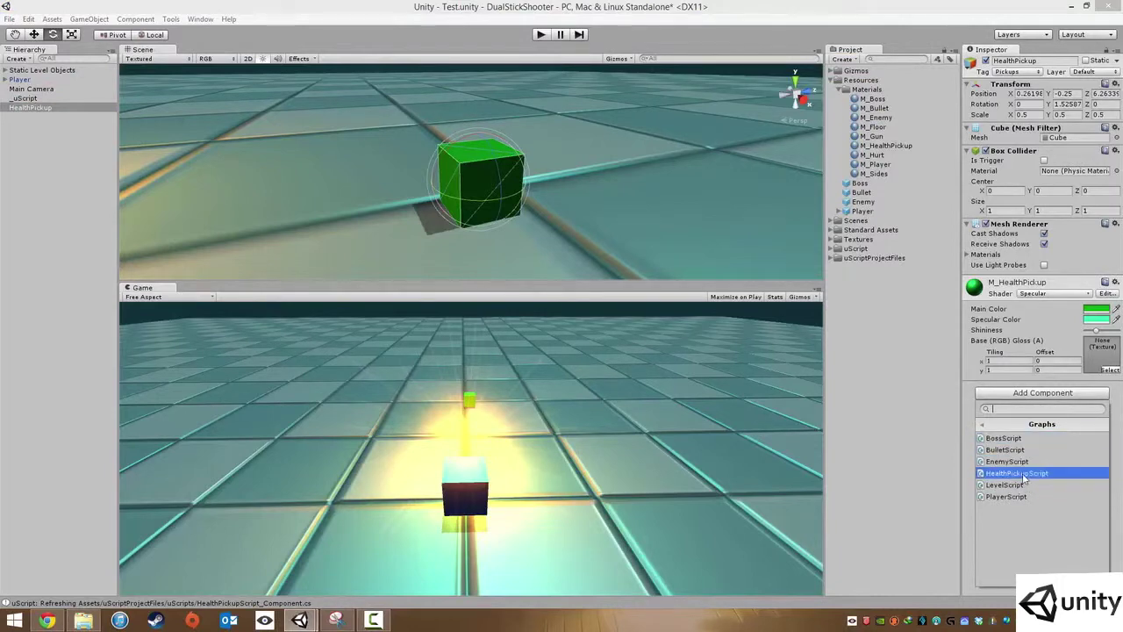
left_click(1018, 473)
Step: Play the game, move the player around the green pickup to check its rotation, and stop the playback
left_click(541, 34)
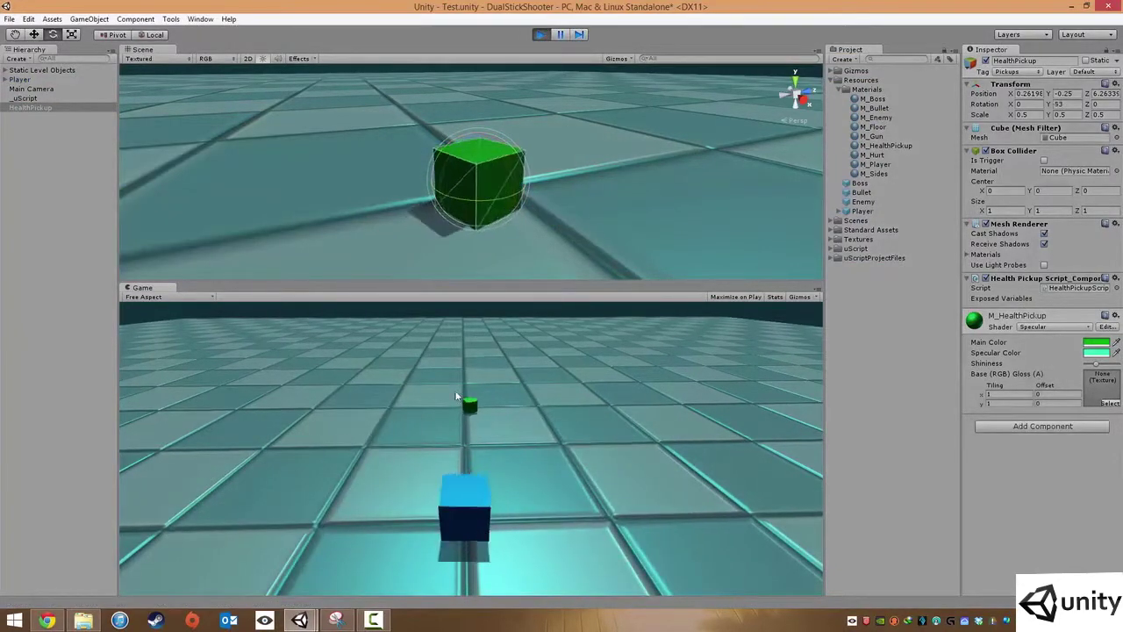
key("w")
key("a")
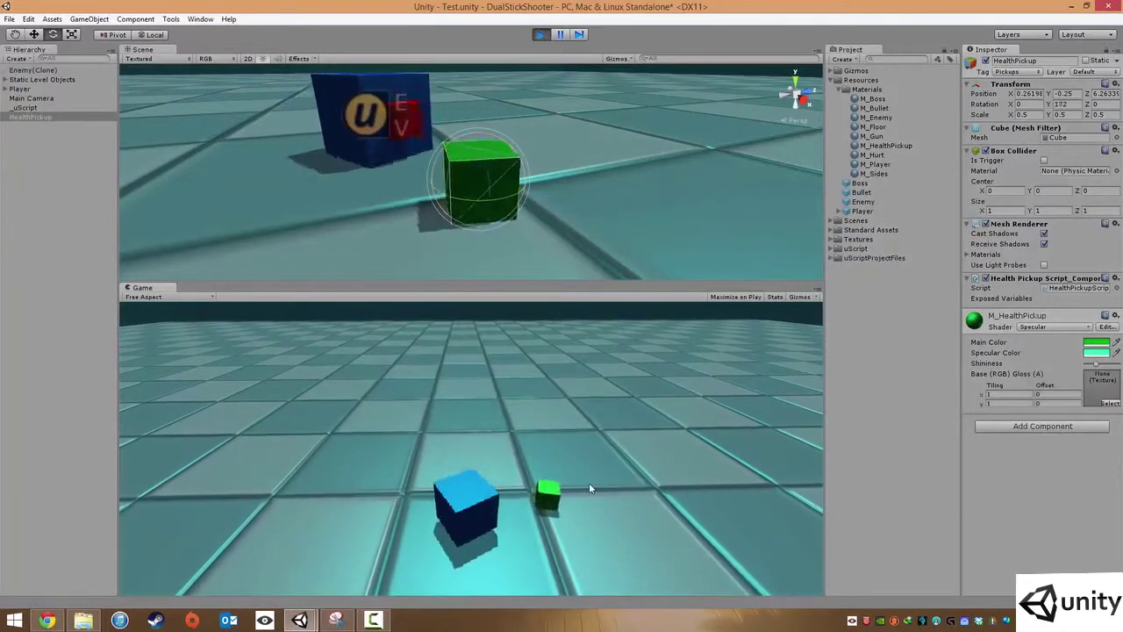
key("d")
key("w")
key("a")
key("s")
key("a")
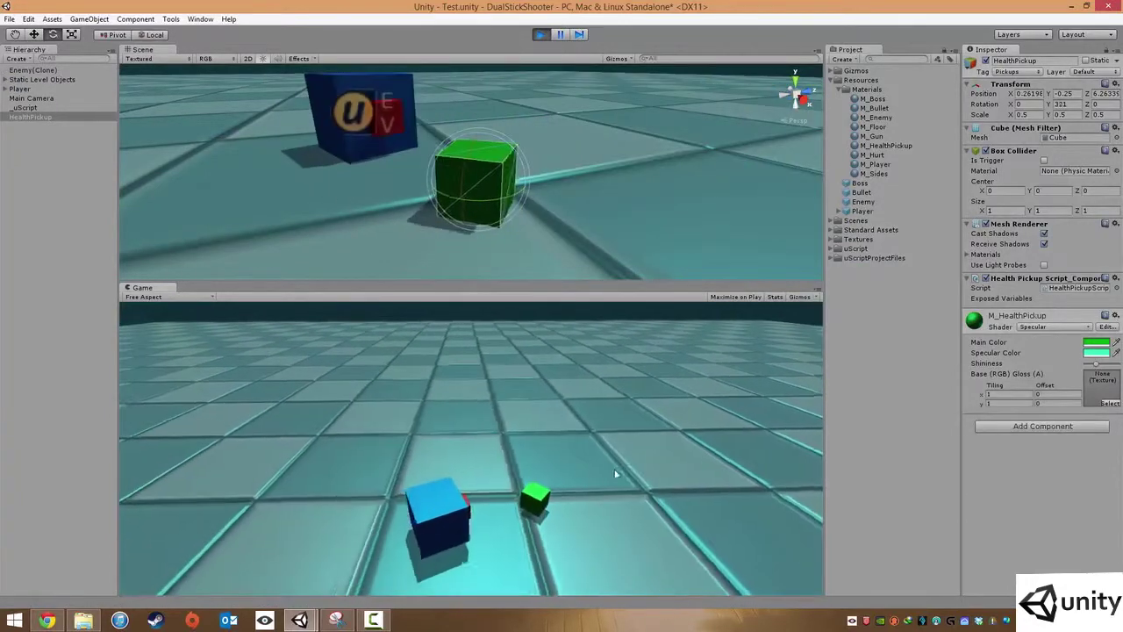
key("d")
key("a")
key("d")
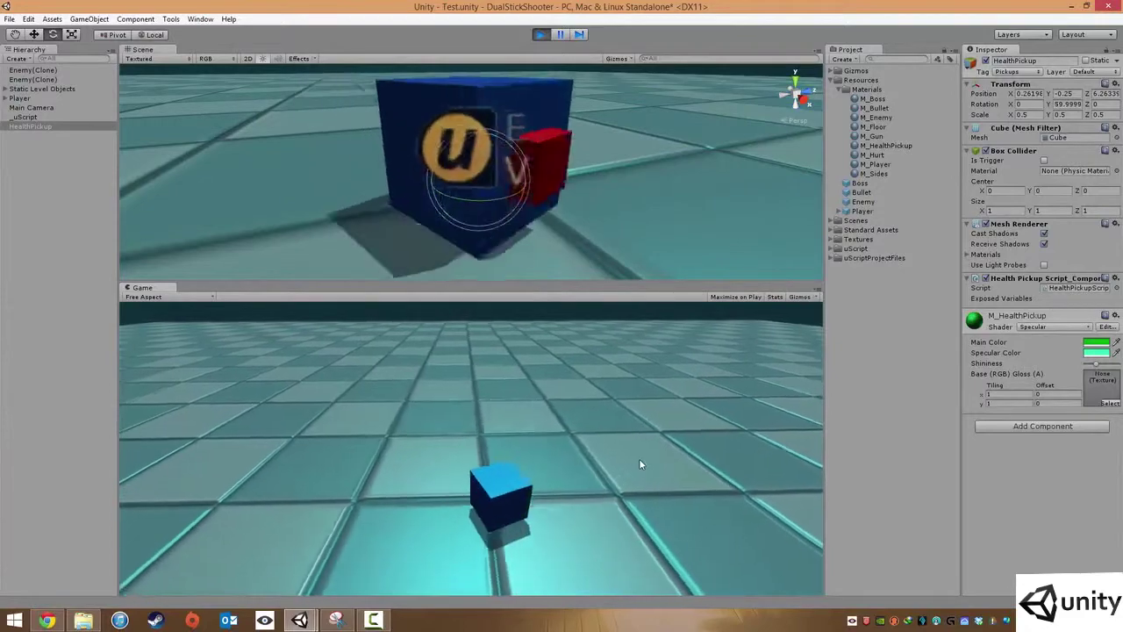
key("w")
key("a")
key("s")
key("d")
key("w")
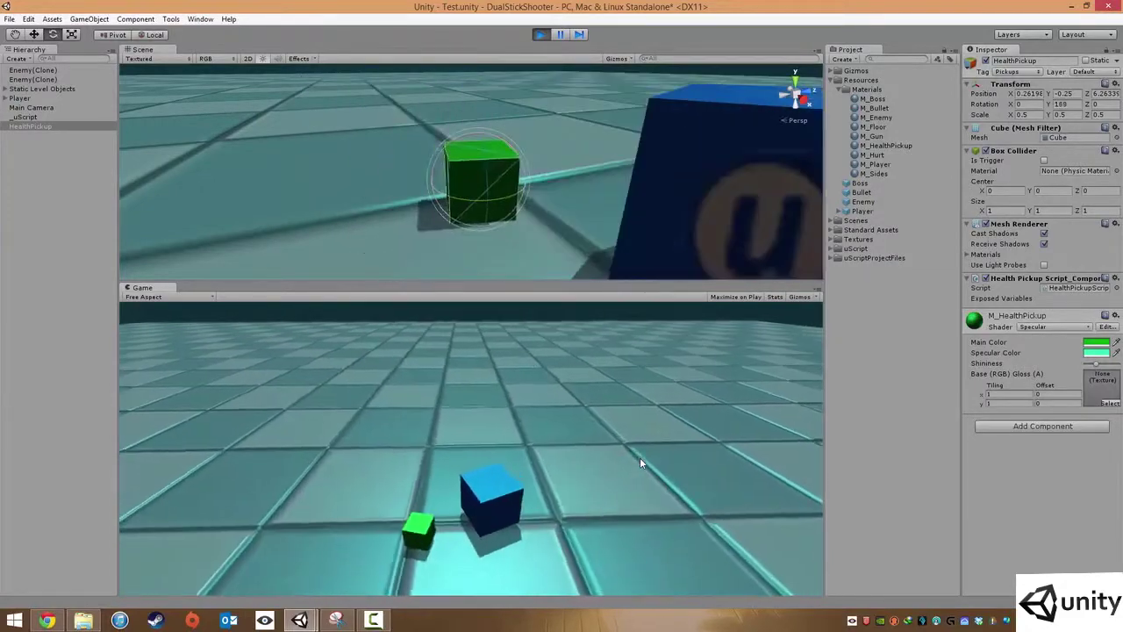
key("a")
key("s")
key("d")
key("w")
key("a")
key("s")
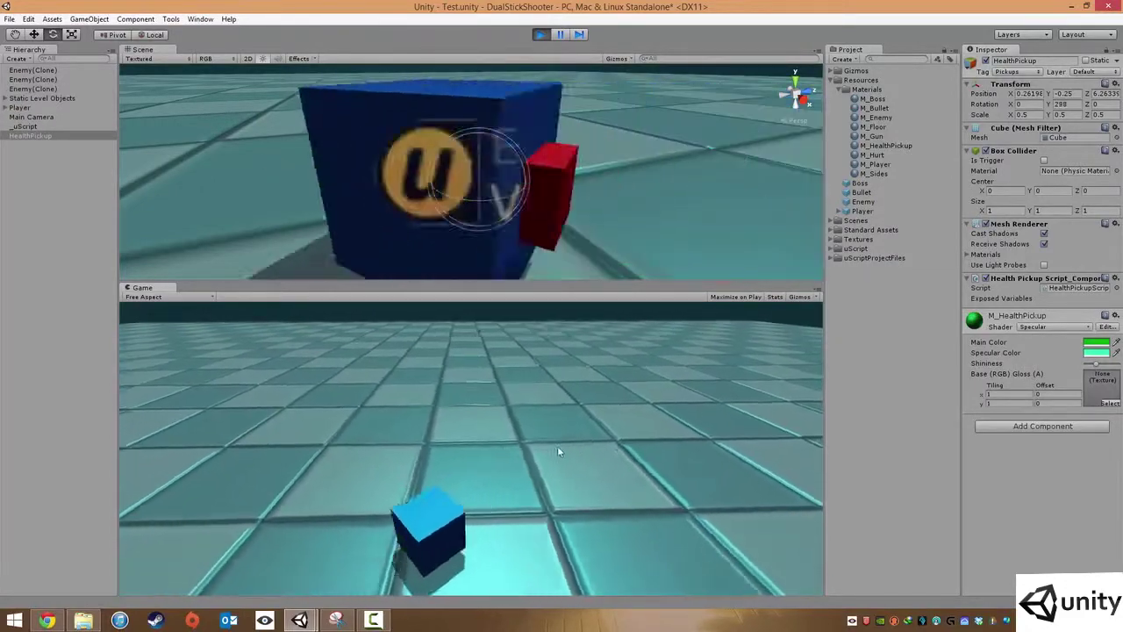
left_click(540, 36)
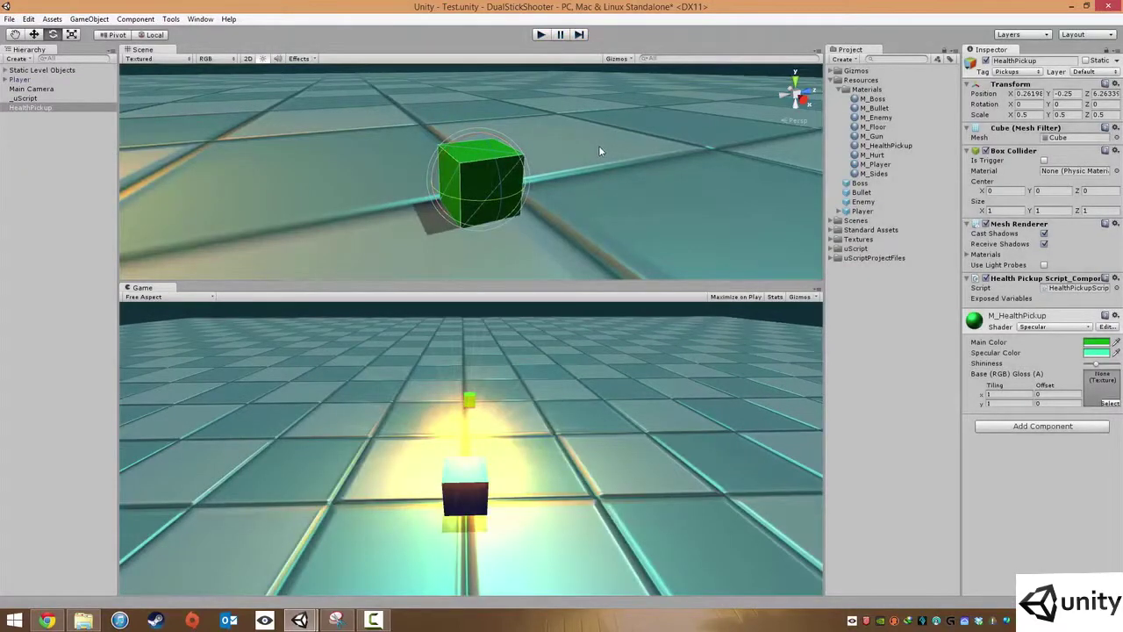
mouse_move(625, 198)
right_mouse_down()
mouse_move(597, 150)
mouse_move(605, 195)
right_mouse_up()
left_click(506, 86)
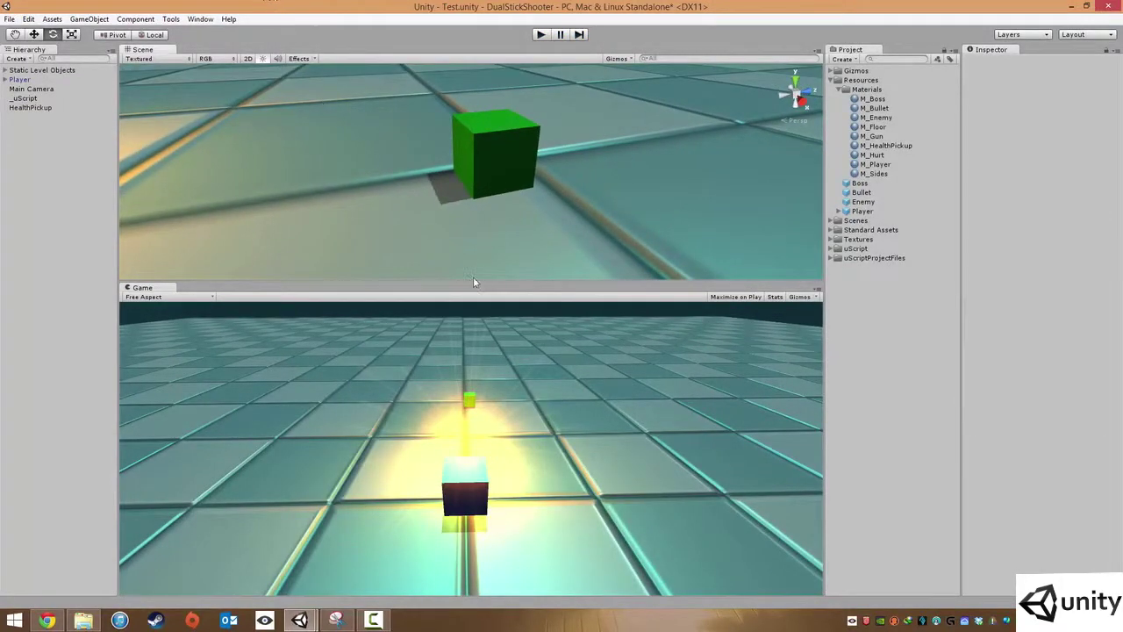
Step: Open the HealthPickupScript graph, uncover the scene to inspect the Player's collider and other components, and return to the graph
key("ctrl+u")
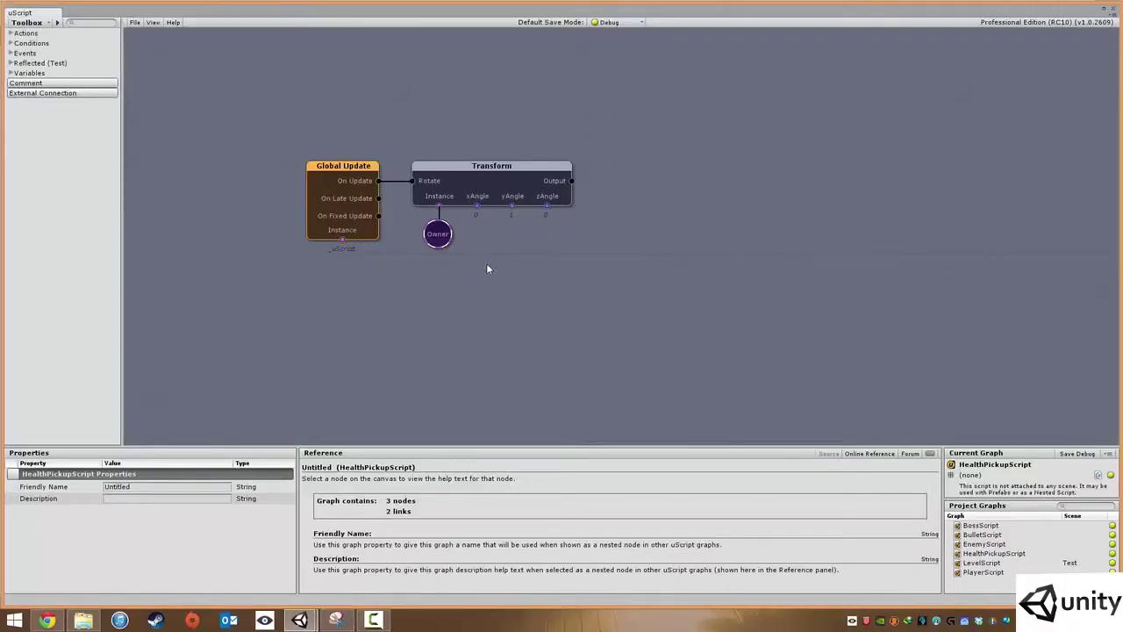
left_click_drag(613, 8, 736, 447)
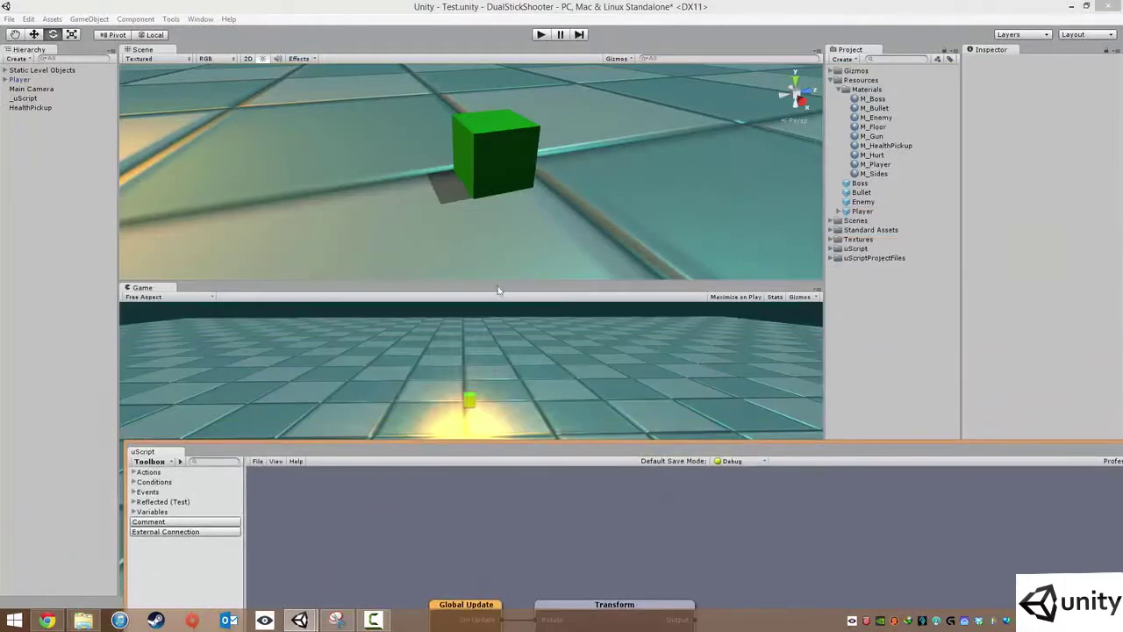
left_click(26, 79)
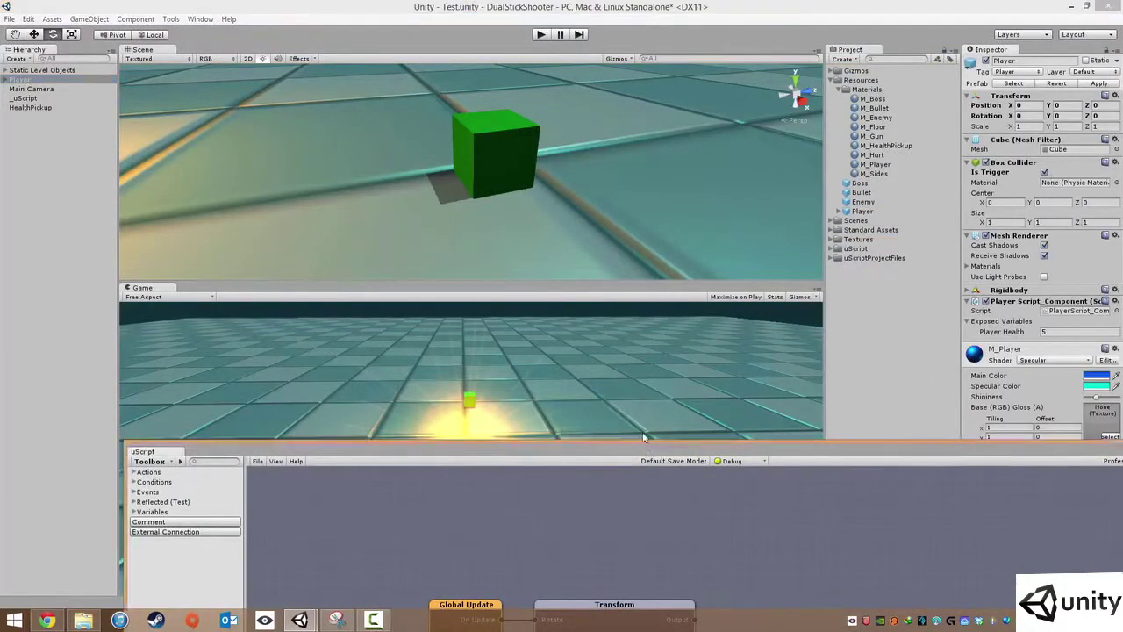
key("shift+space")
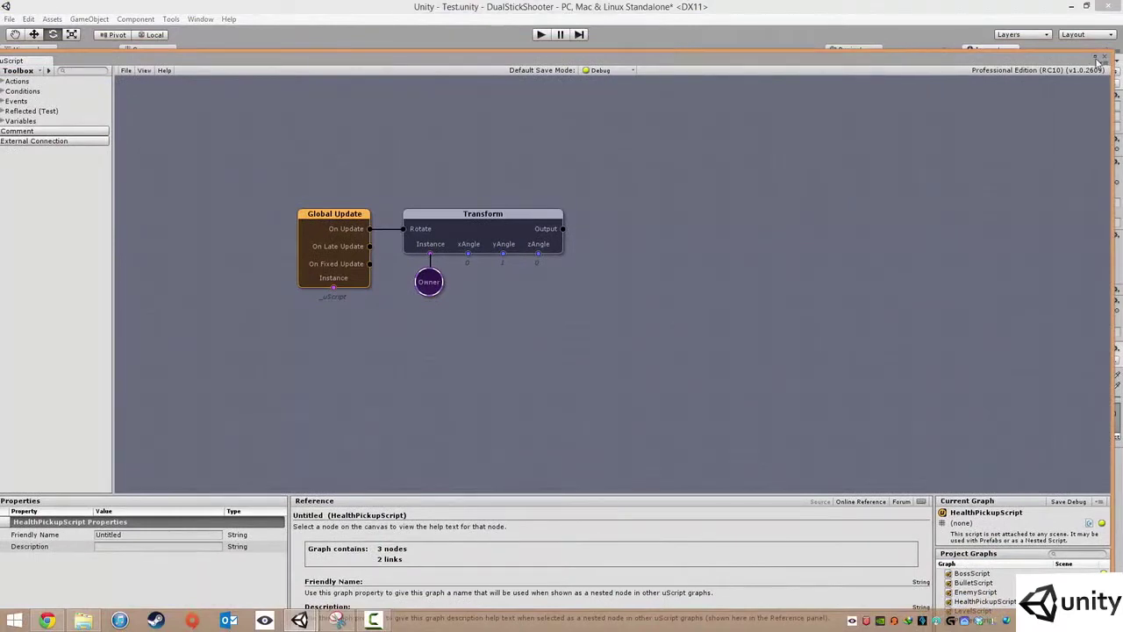
left_click(1096, 58)
Step: Add a Trigger Events node below the Global Update node and expose its Triggered By socket
middle_click_drag(682, 293, 724, 253)
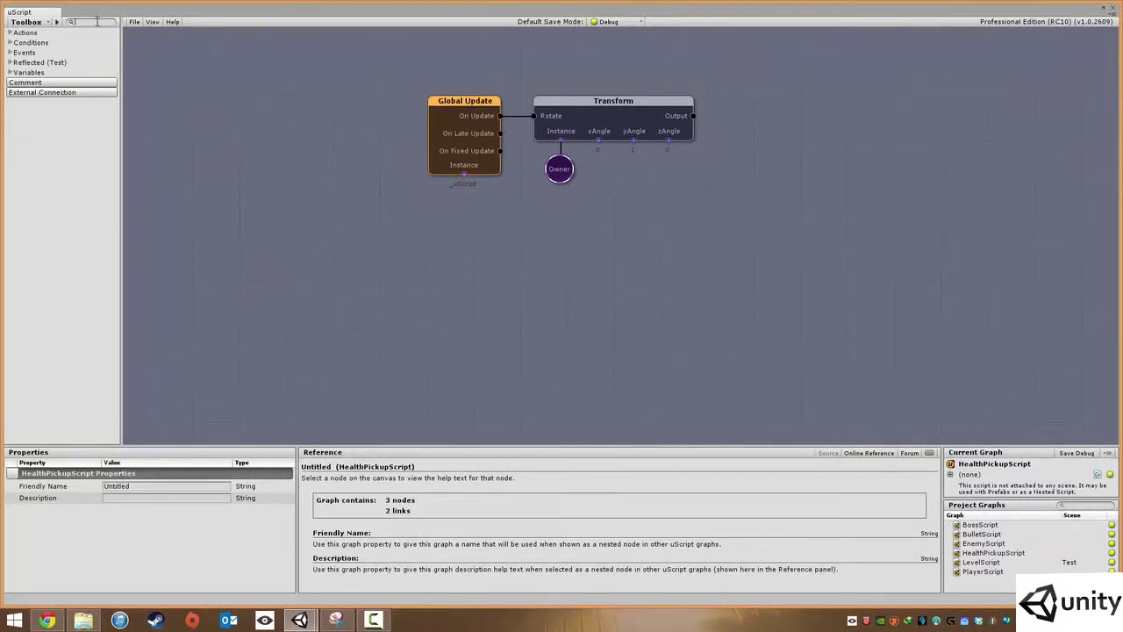
type("trigger")
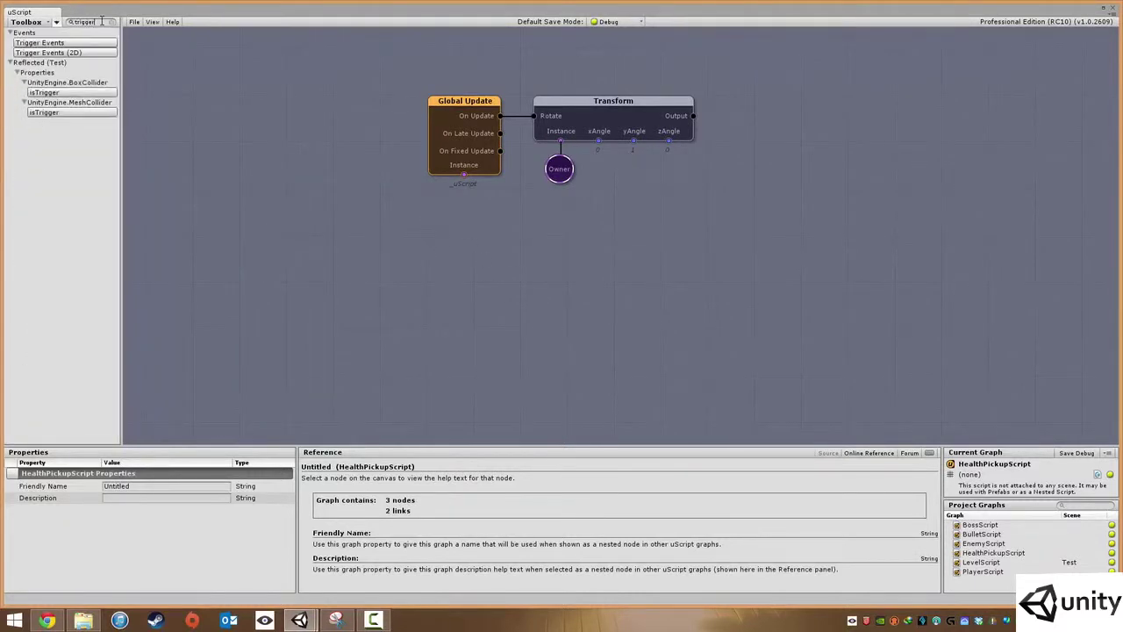
left_click(55, 47)
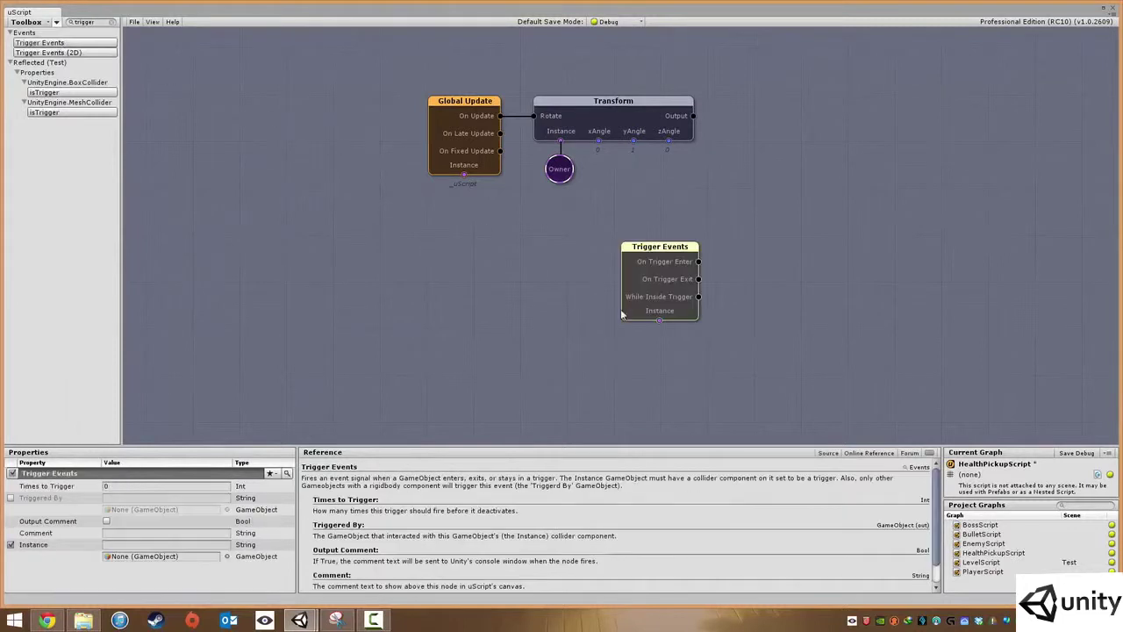
left_click_drag(639, 272, 447, 254)
left_click(11, 544)
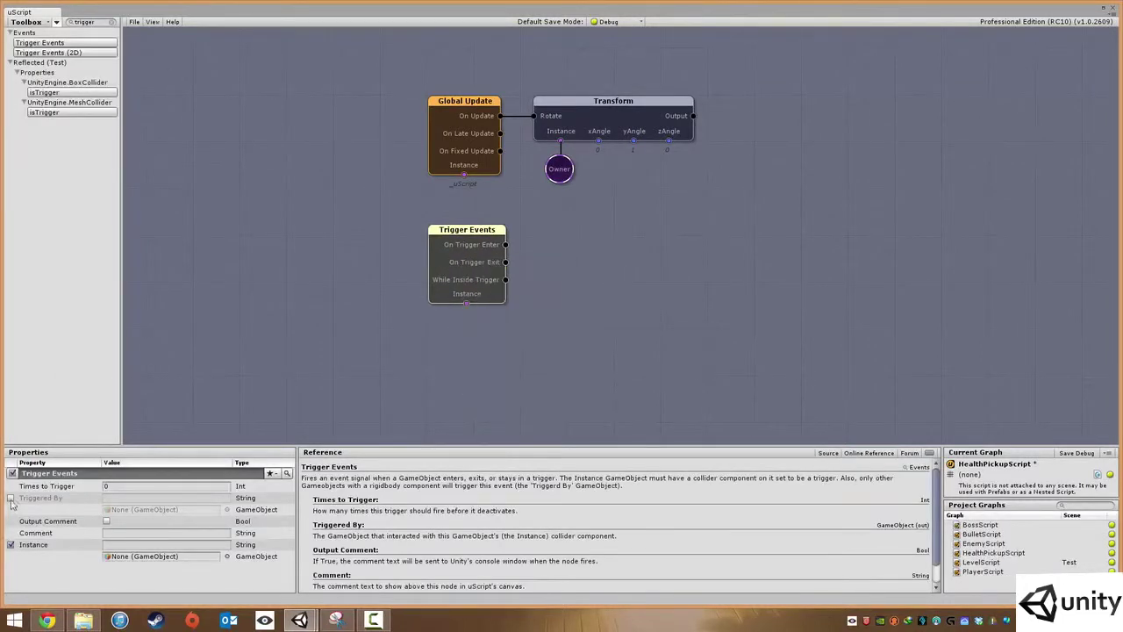
left_click(11, 498)
left_click(447, 407)
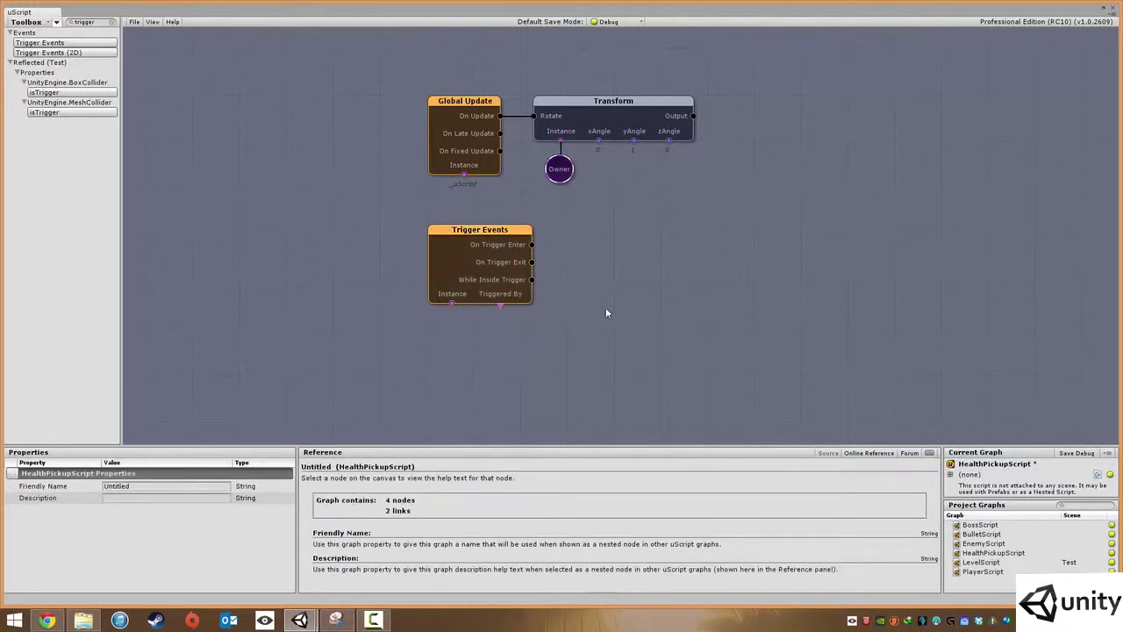
middle_click_drag(607, 310, 599, 294)
right_click(477, 370)
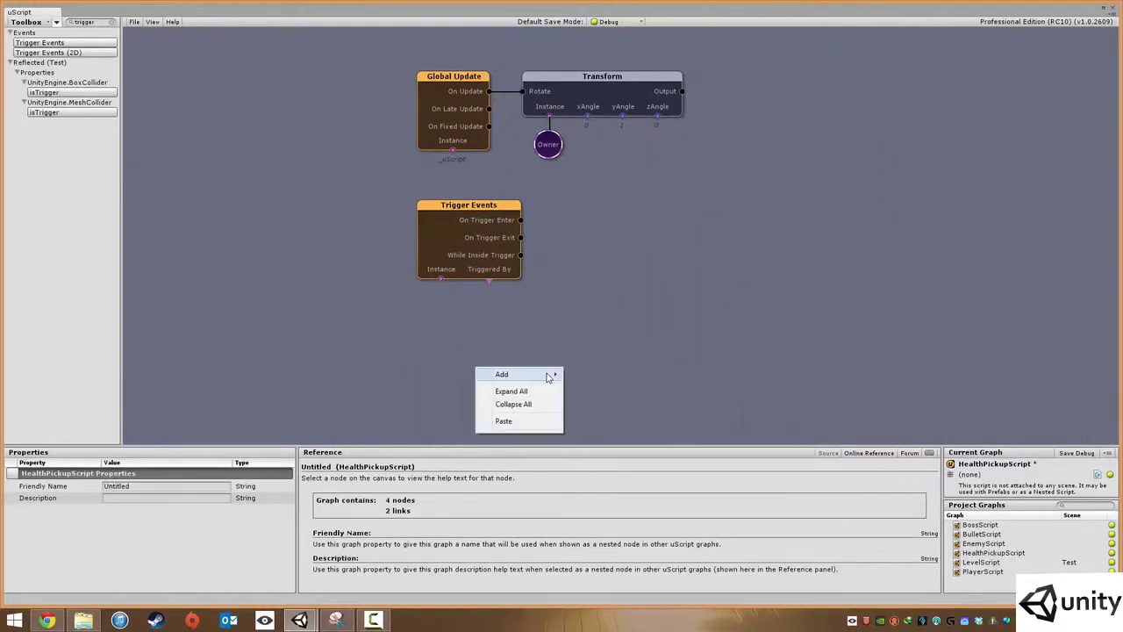
mouse_move(549, 374)
mouse_move(624, 427)
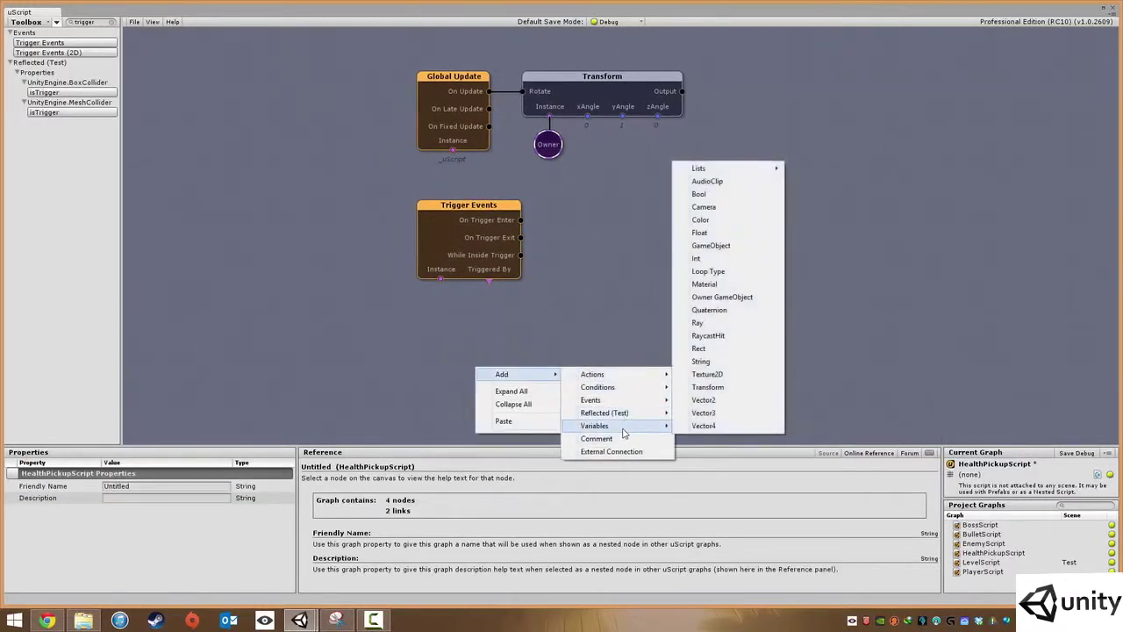
left_click(562, 297)
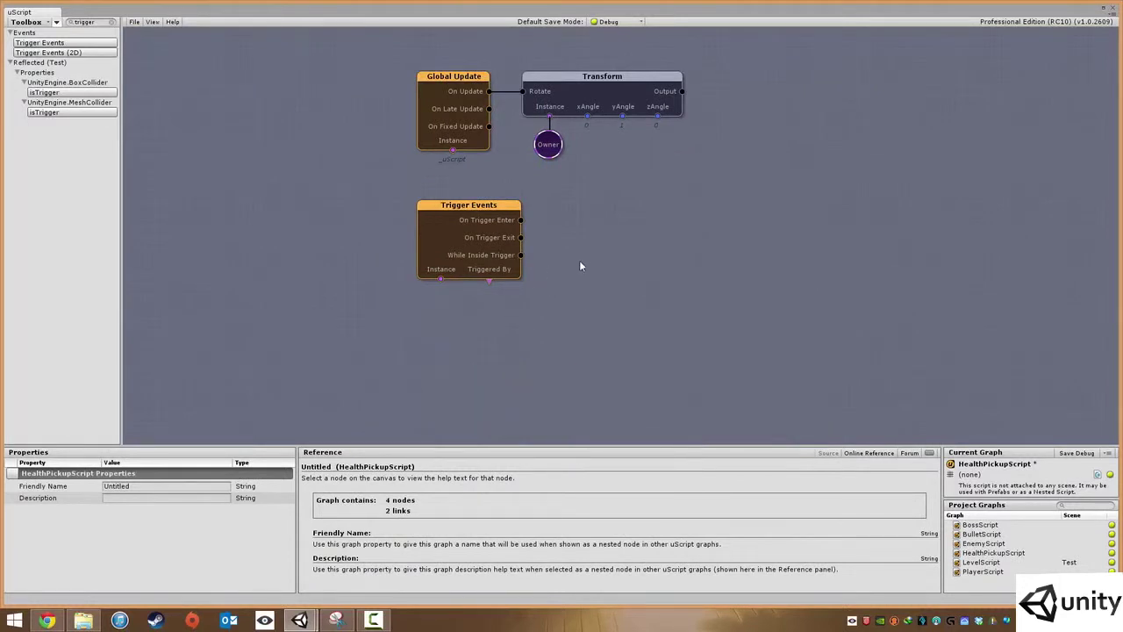
Step: Delete the Trigger Events node from the graph
middle_click_drag(580, 262, 608, 273)
left_click(516, 295)
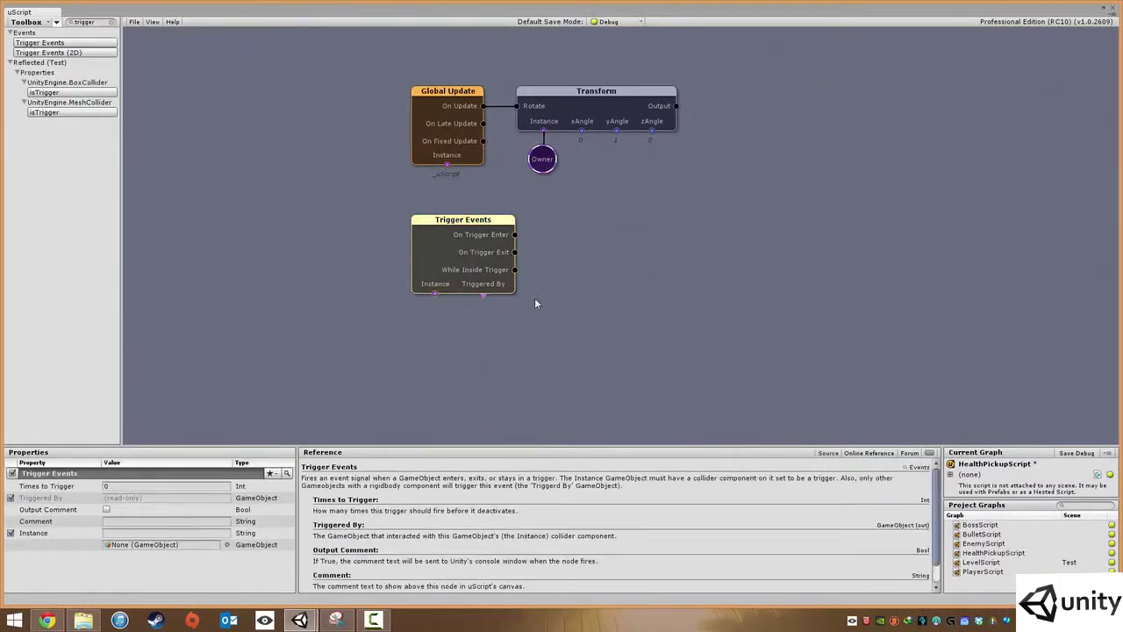
key("Delete")
Step: Find the On Collision physics event with the search term "collision" and place its node below the Global Update node
left_click(112, 22)
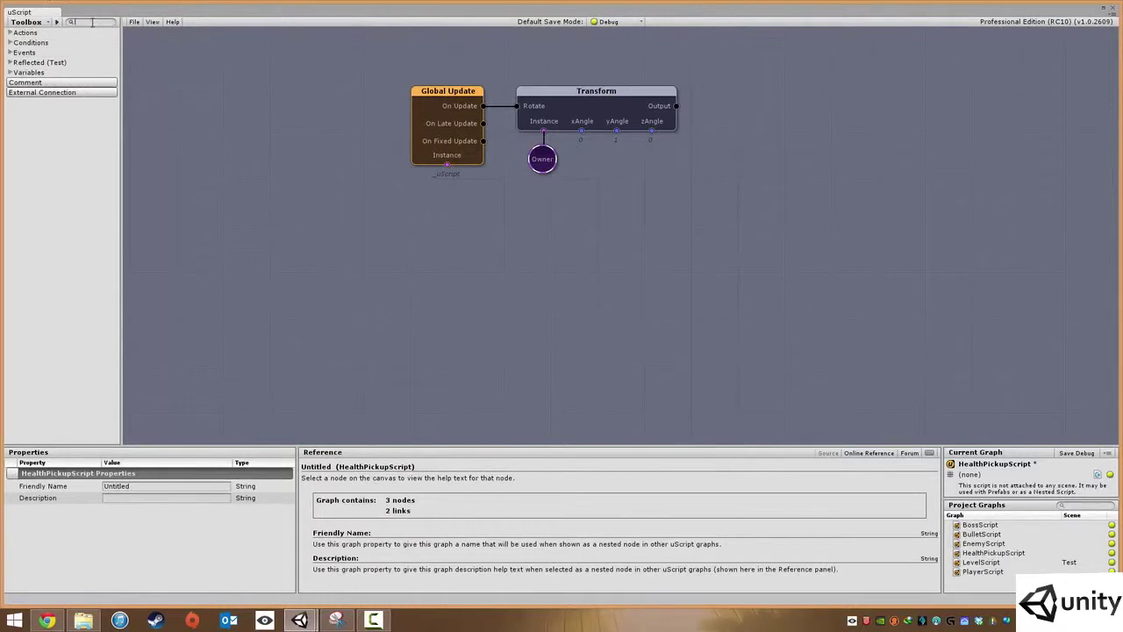
type("collision")
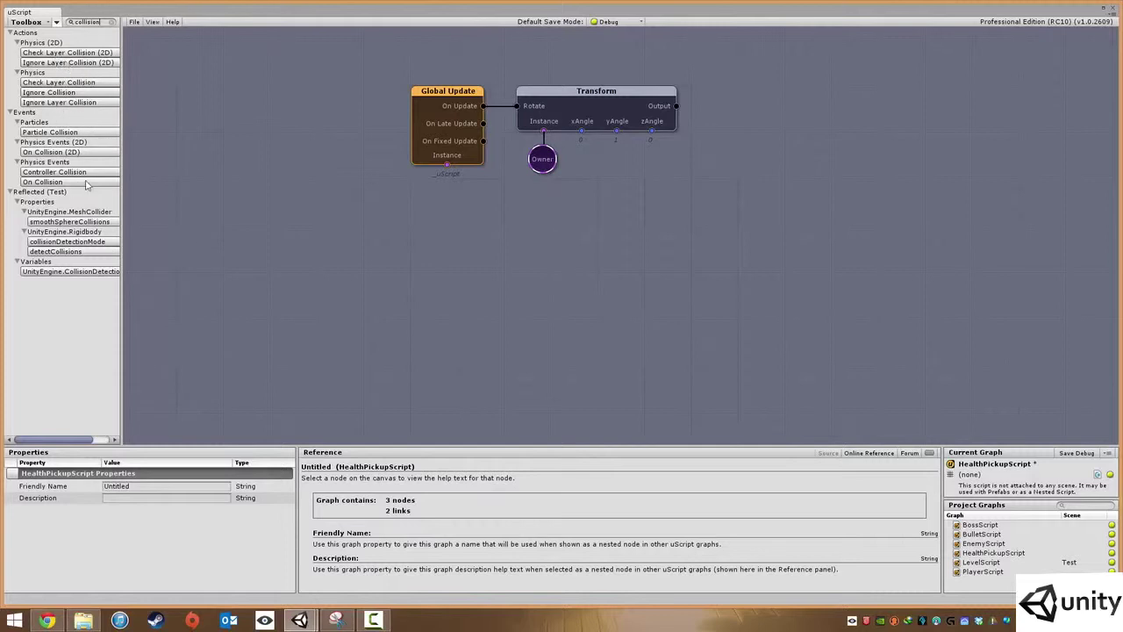
left_click(52, 182)
left_click_drag(681, 287, 459, 259)
Step: Add an Owner GameObject variable below the On Collision node and link it to the node's Instance socket
right_click(546, 318)
mouse_move(623, 326)
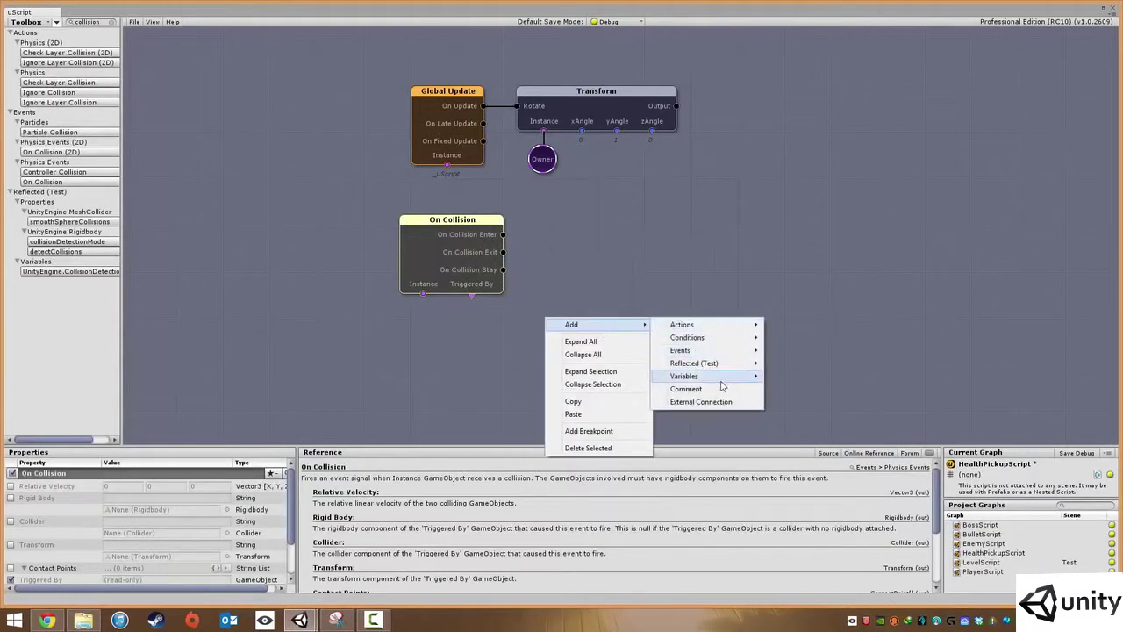
mouse_move(721, 378)
left_click(790, 247)
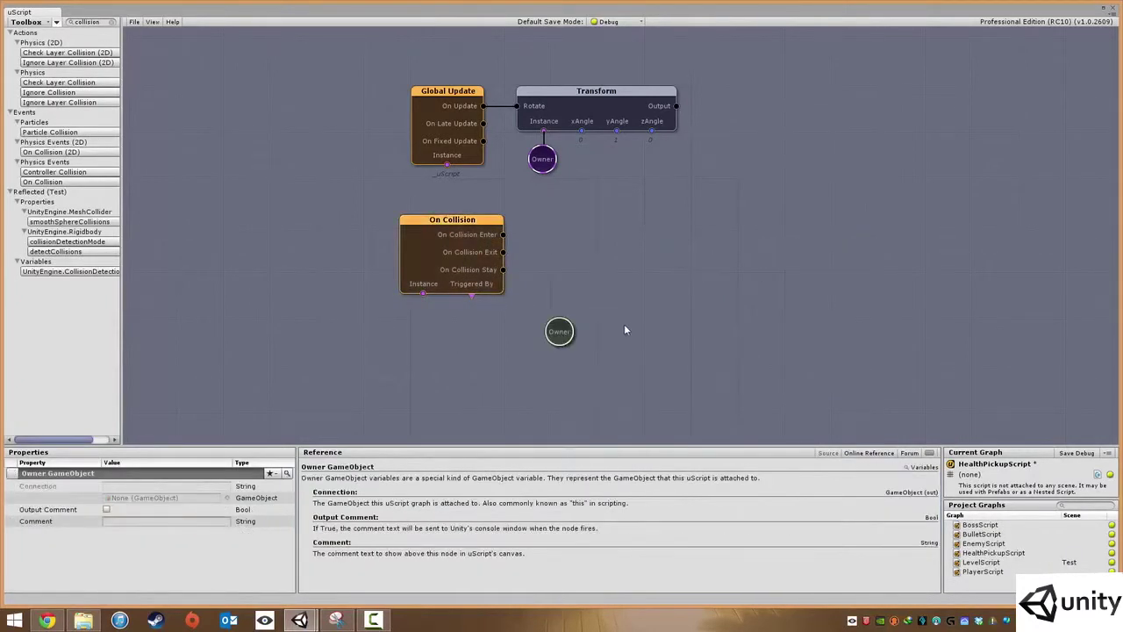
left_click_drag(559, 331, 415, 323)
left_click(445, 312)
Step: Add a GameObject variable beside the On Collision node's Owner variable and link it to the Triggered By socket
middle_click_drag(494, 299, 427, 262)
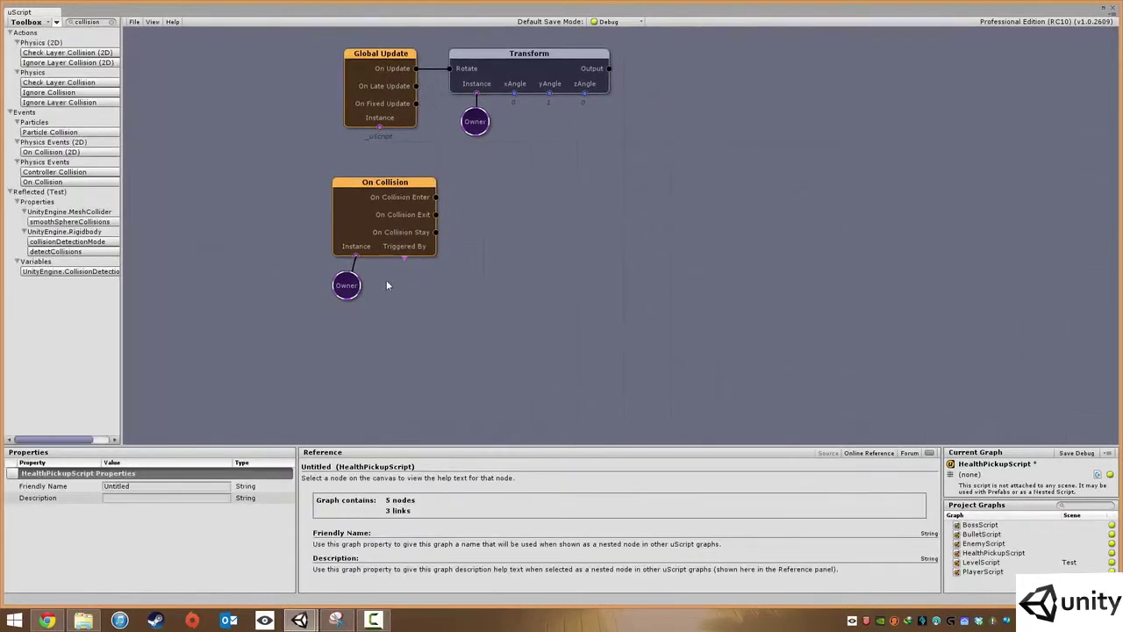
right_click(483, 297)
mouse_move(527, 304)
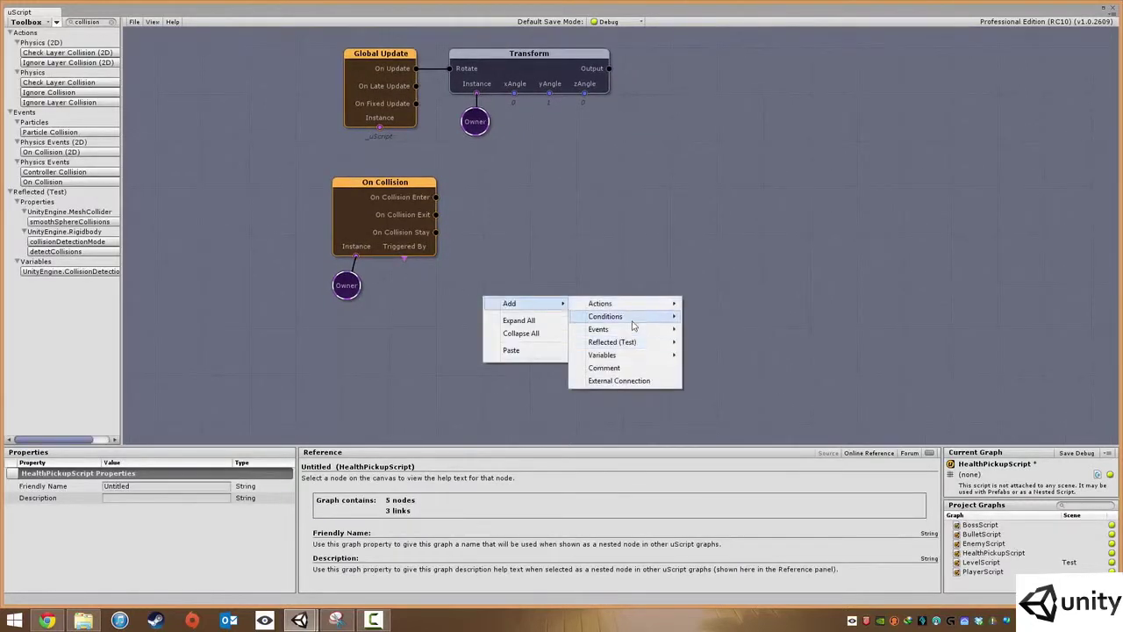
mouse_move(640, 355)
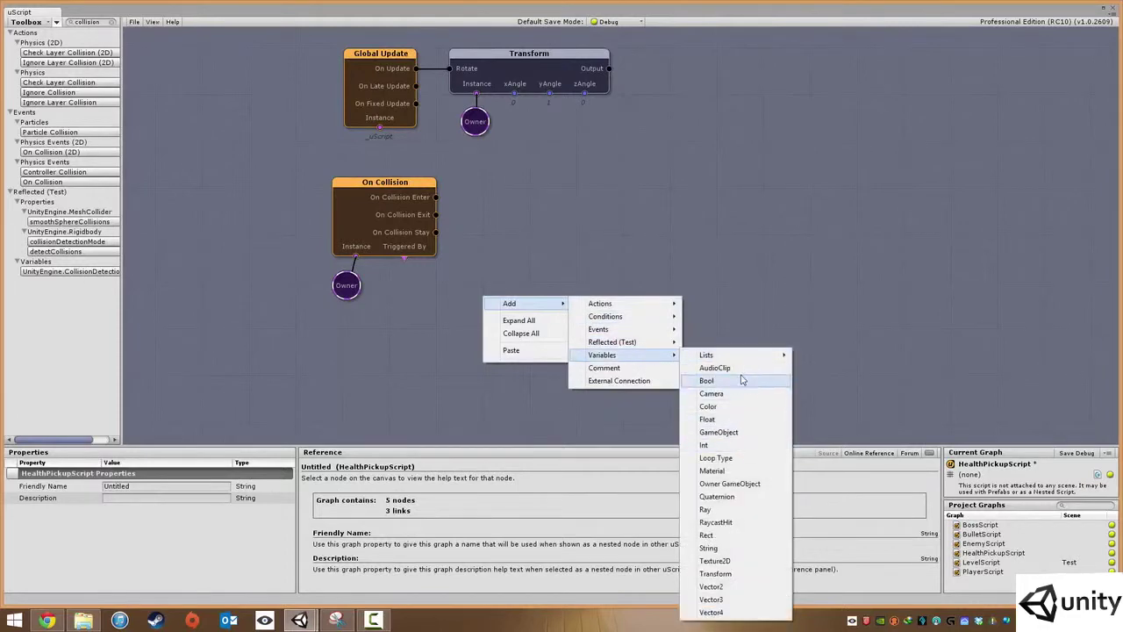
left_click(719, 432)
left_click_drag(501, 314, 397, 285)
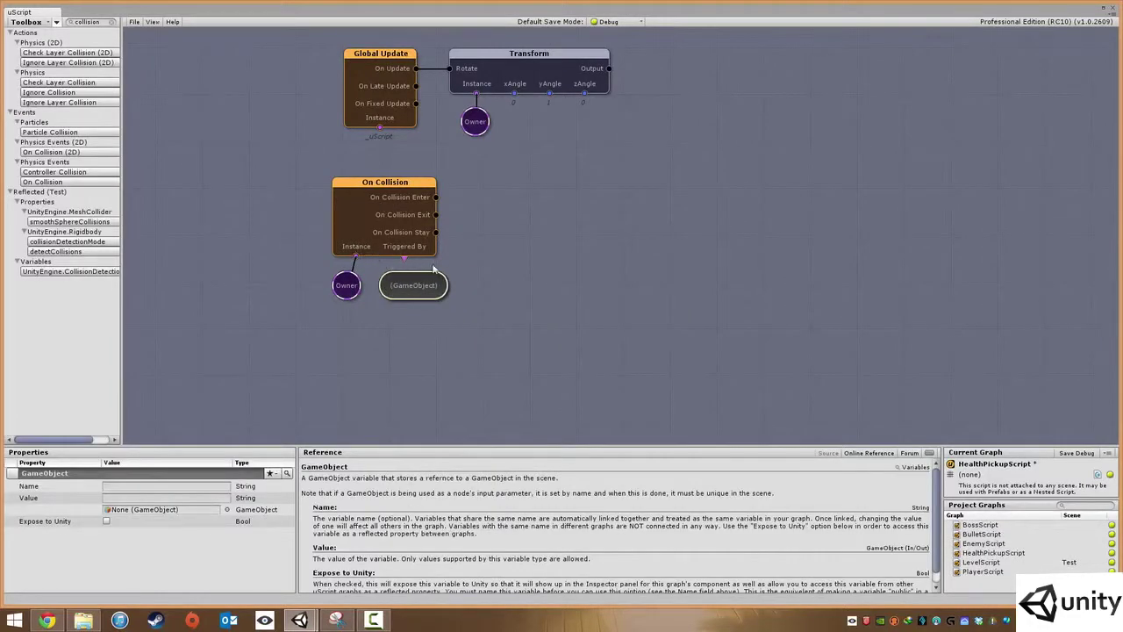
left_click(406, 266)
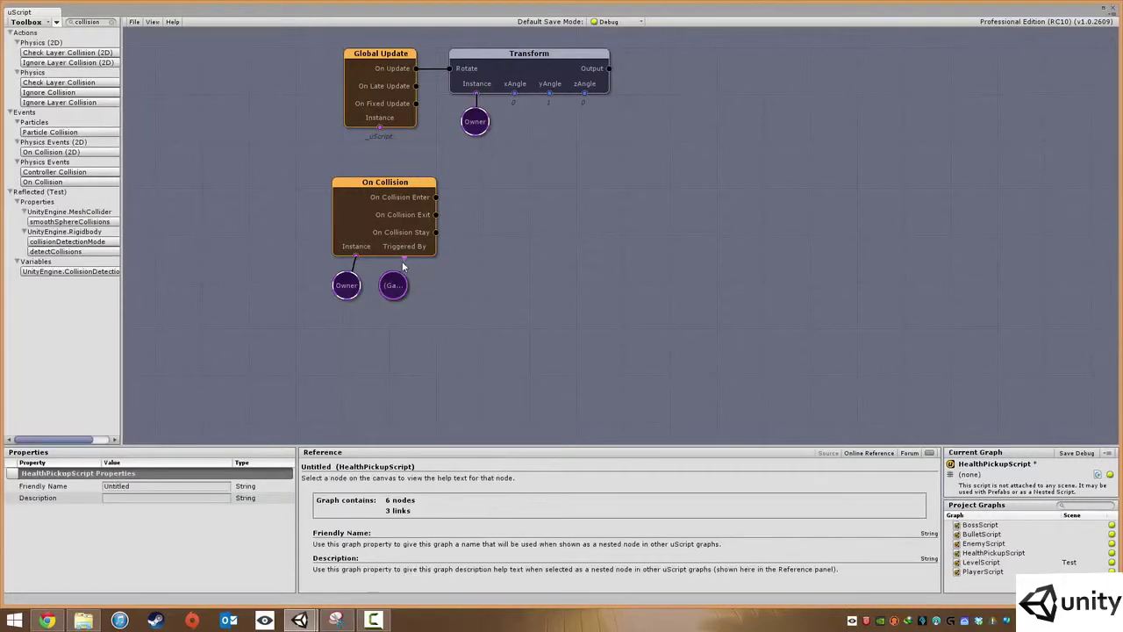
left_click_drag(404, 258, 410, 288)
left_click(512, 274)
Step: Search the available graph nodes for "tag"
middle_click_drag(573, 248, 557, 281)
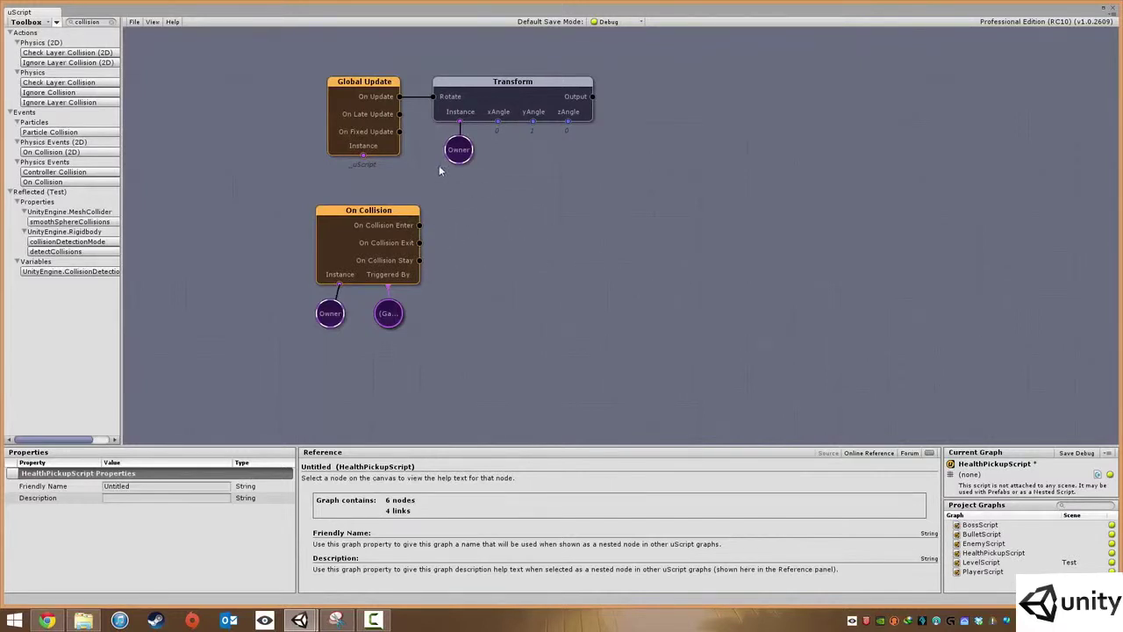
left_click(111, 22)
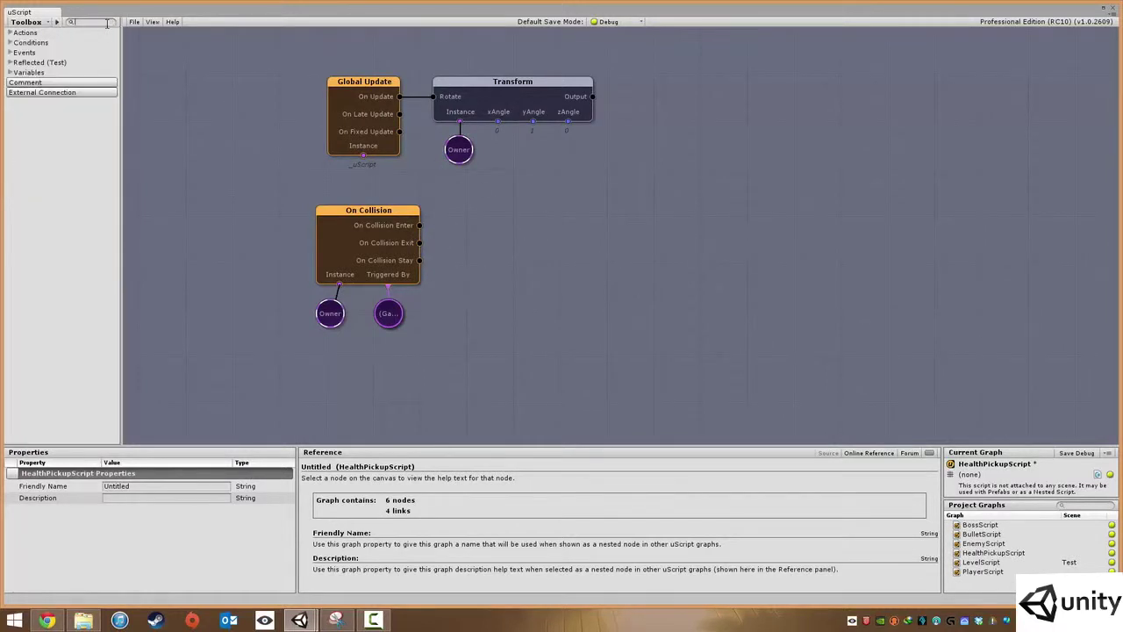
type("tag")
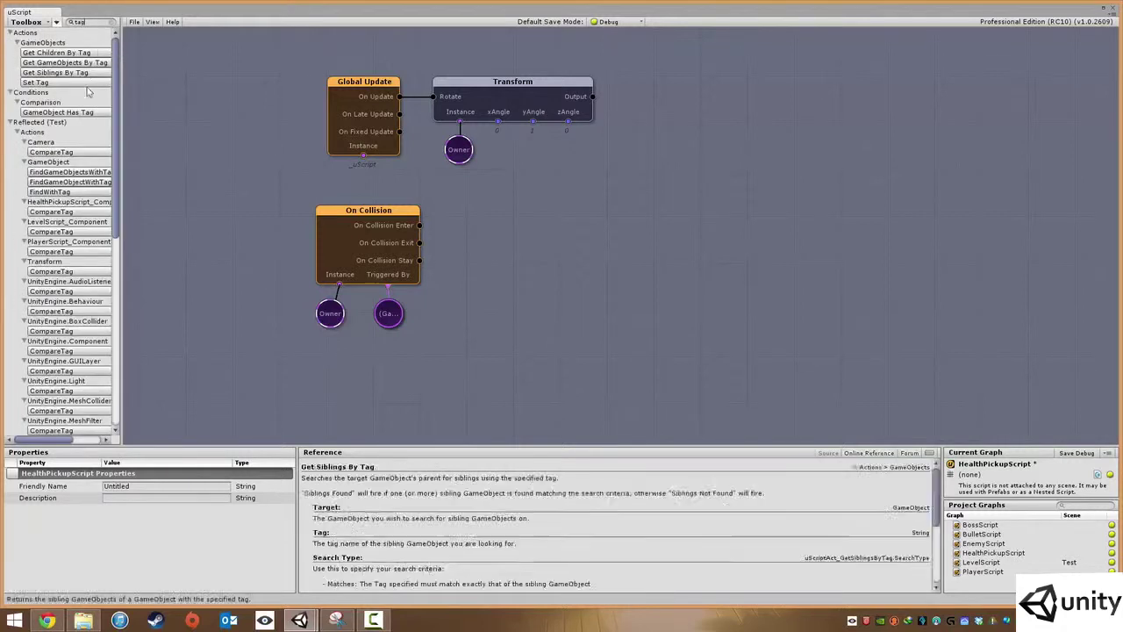